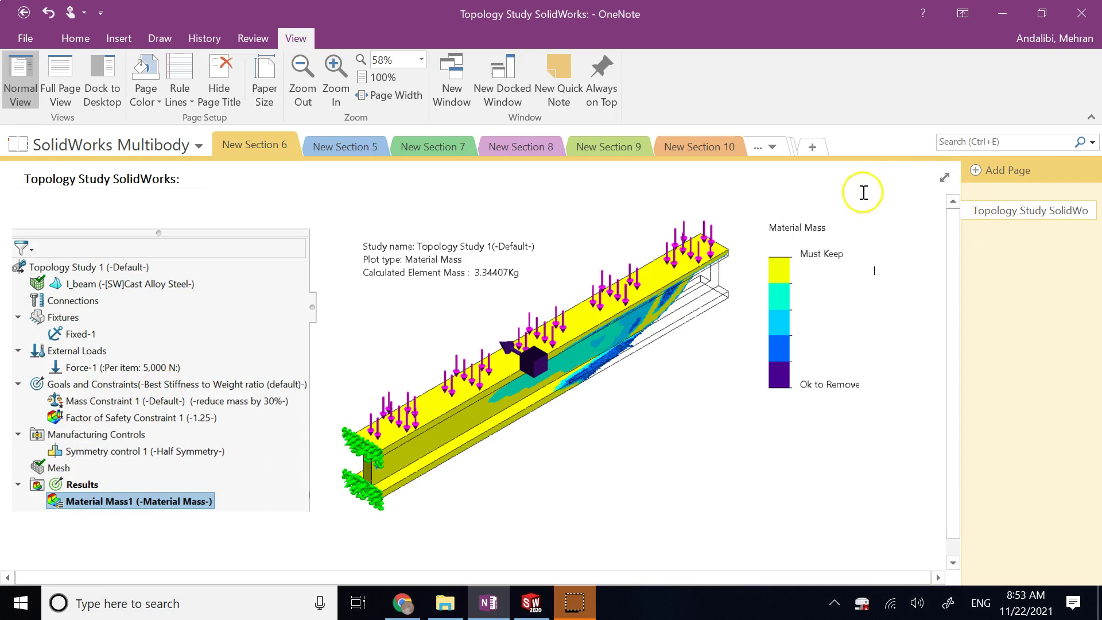
- Review the 'Topology Study SolidWorks' OneNote notes, then switch to the SOLIDWORKS I_beam part
{"action": "left_click", "coordinate": [684, 187]}
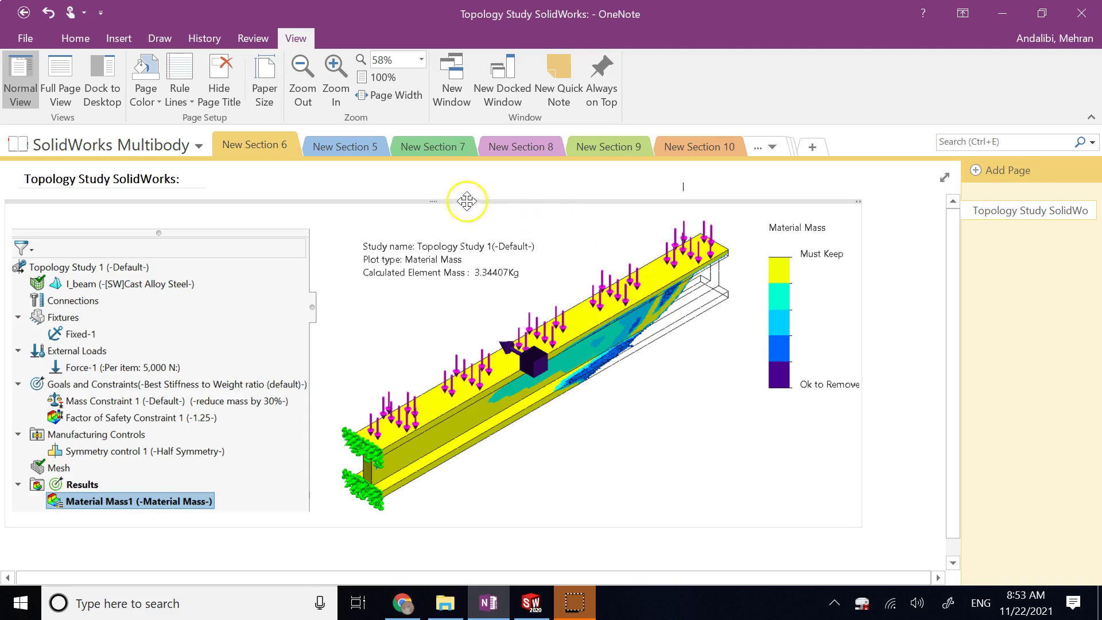
{"action": "left_click", "coordinate": [432, 187]}
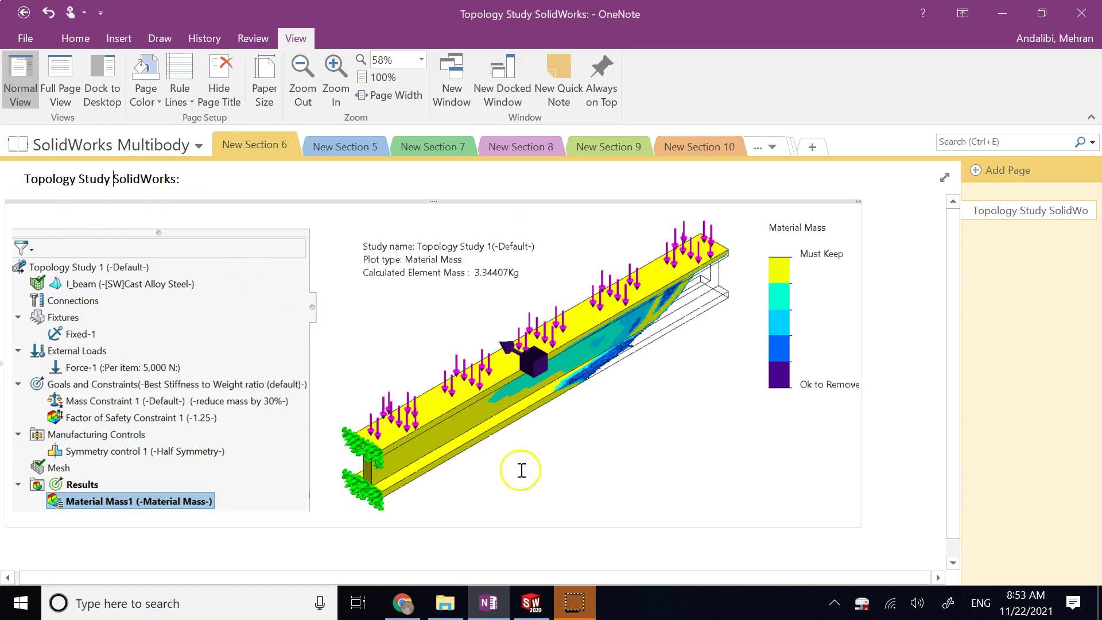
{"action": "left_click", "coordinate": [531, 604]}
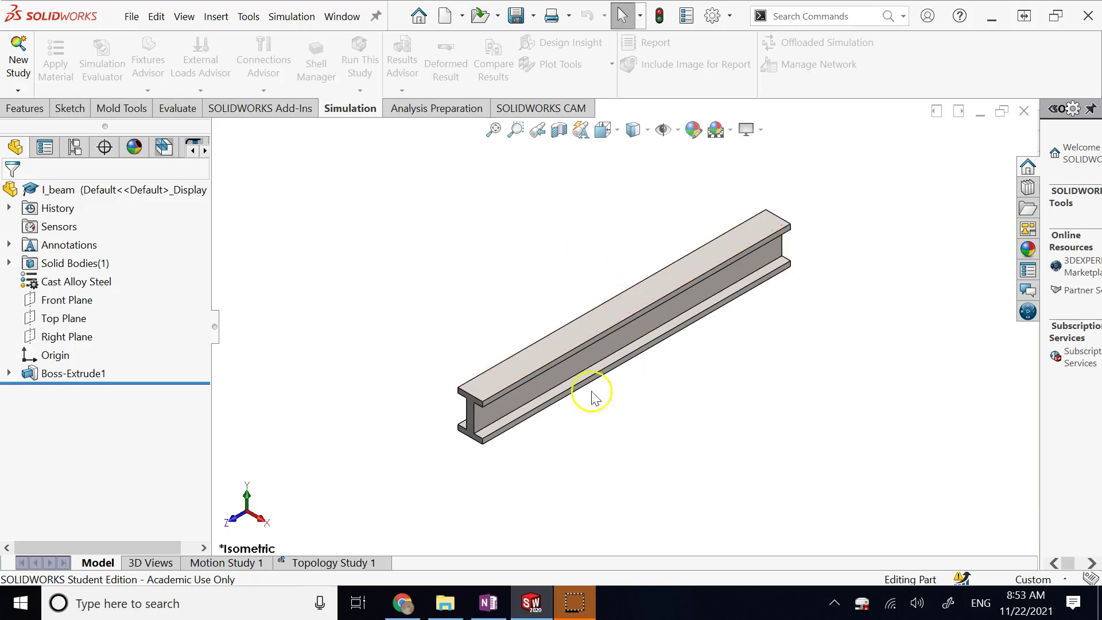
- Begin a new Topology Study 2 on the I_beam body from New Study
{"action": "left_click", "coordinate": [763, 267]}
{"action": "left_click", "coordinate": [22, 68]}
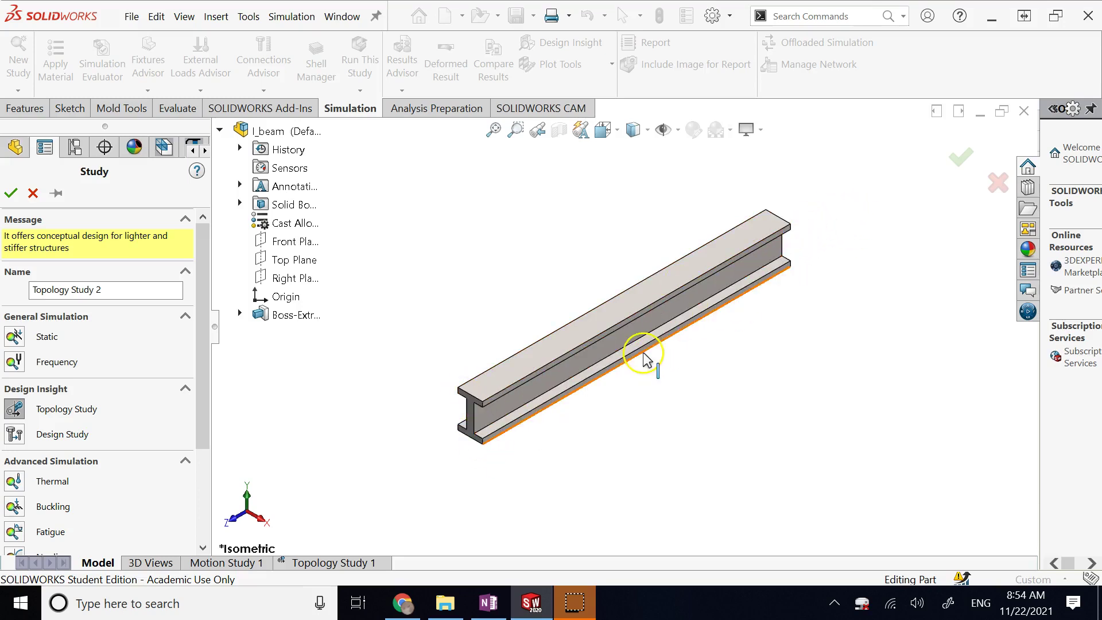
{"action": "left_click", "coordinate": [295, 317]}
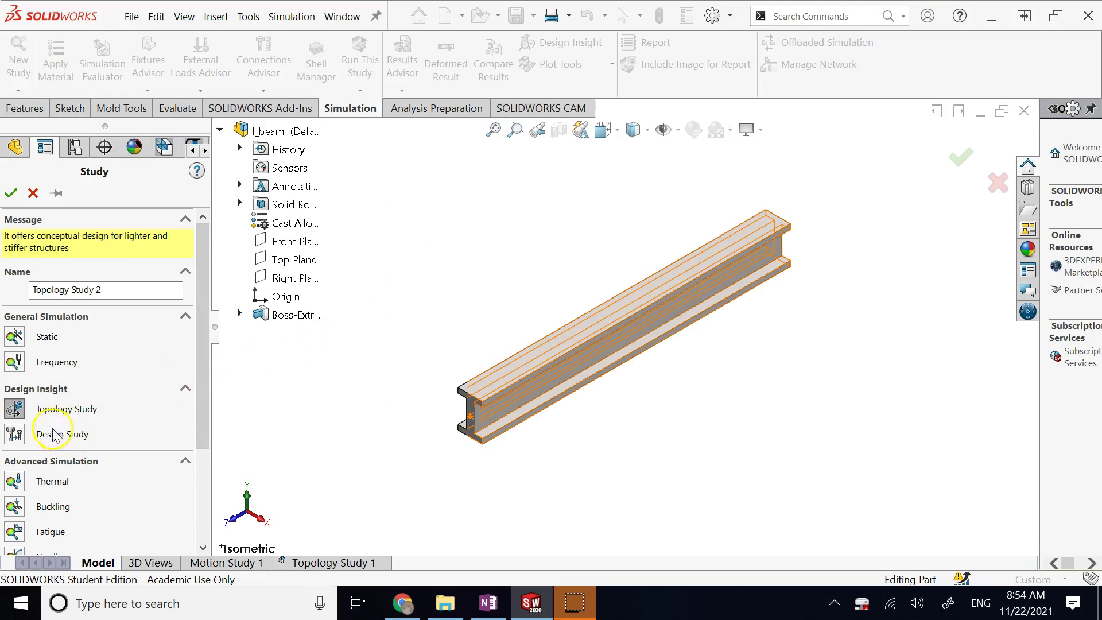
{"action": "left_click", "coordinate": [60, 411]}
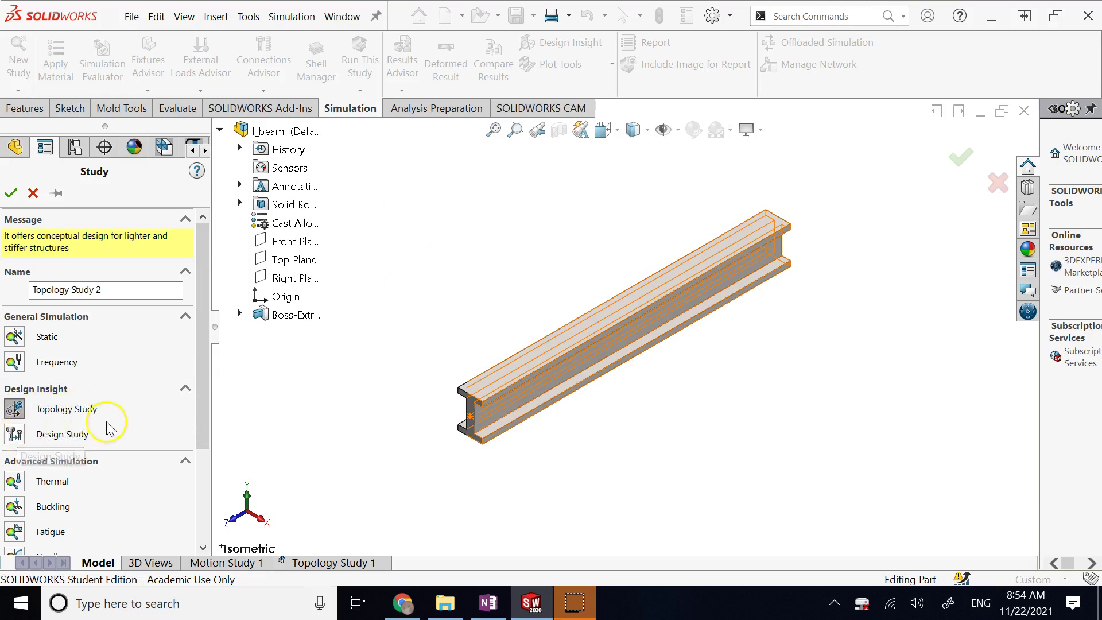
{"action": "left_click", "coordinate": [431, 205]}
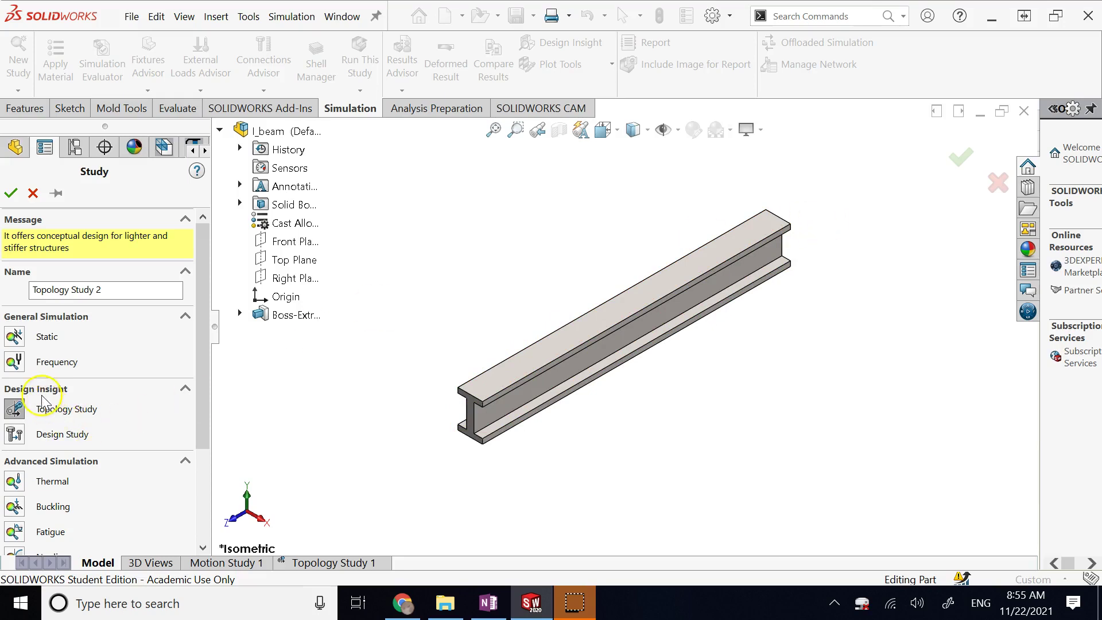
- Cancel the new study and switch to the existing Topology Study 1
{"action": "left_click", "coordinate": [32, 194]}
{"action": "left_click", "coordinate": [327, 562]}
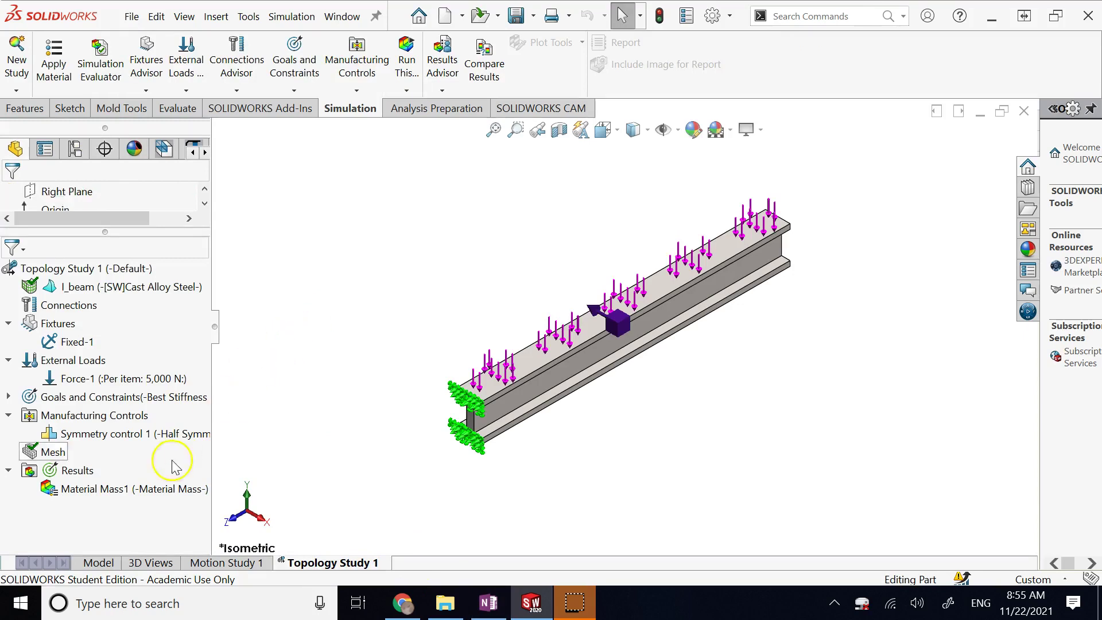
{"action": "left_click", "coordinate": [69, 471]}
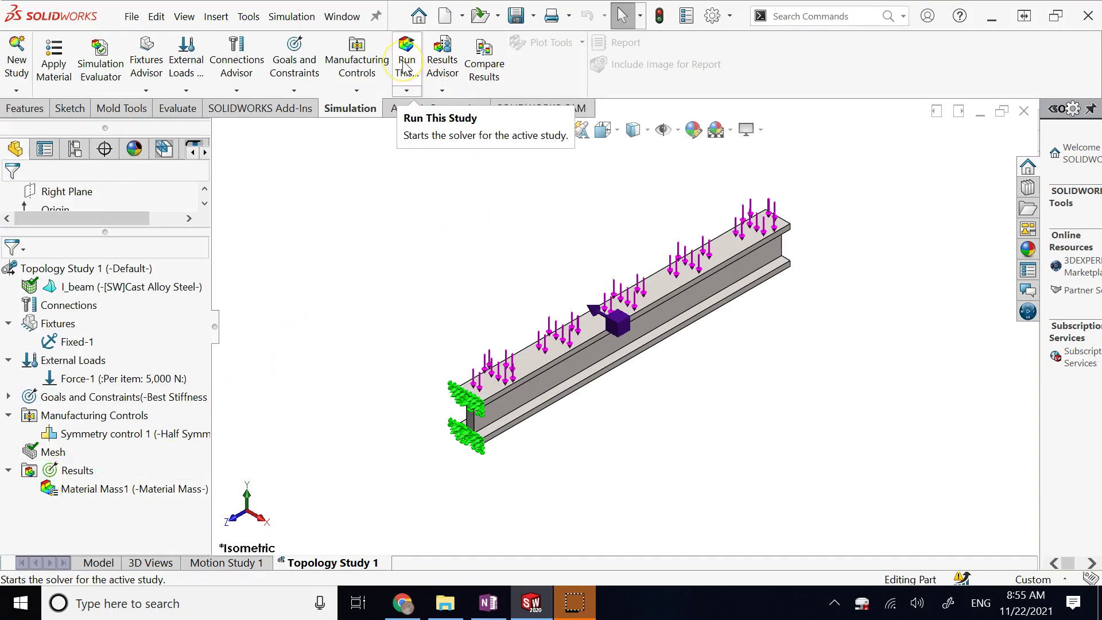
{"action": "left_click", "coordinate": [408, 264]}
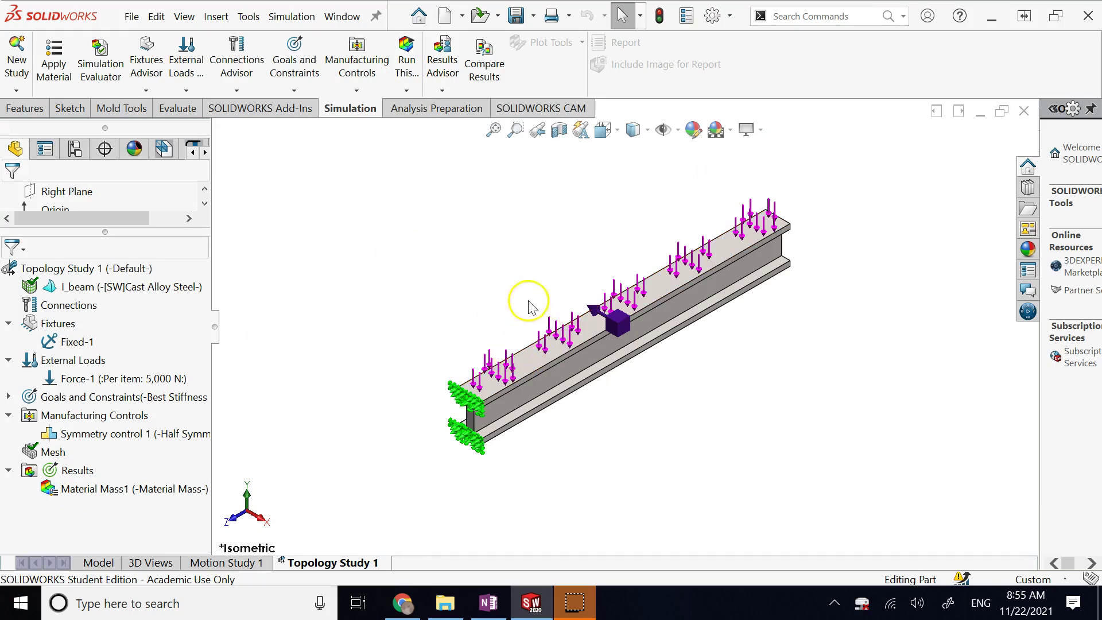
- Collapse the Fixtures, External Loads and Manufacturing Controls folders in the study tree
{"action": "left_click", "coordinate": [74, 343]}
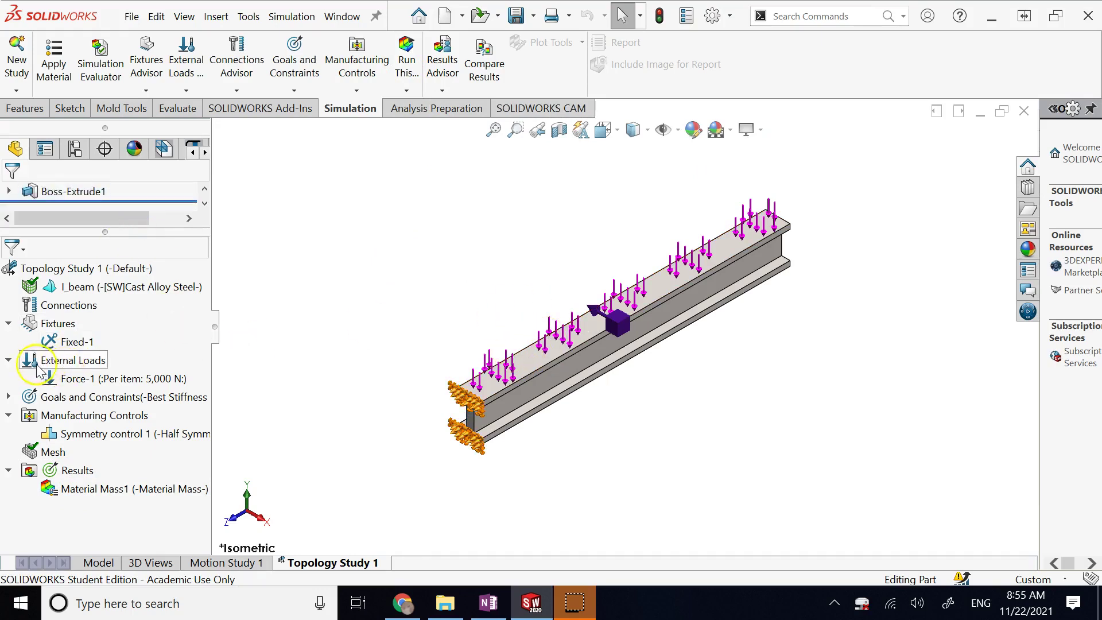
{"action": "left_click", "coordinate": [8, 360]}
{"action": "left_click", "coordinate": [8, 323]}
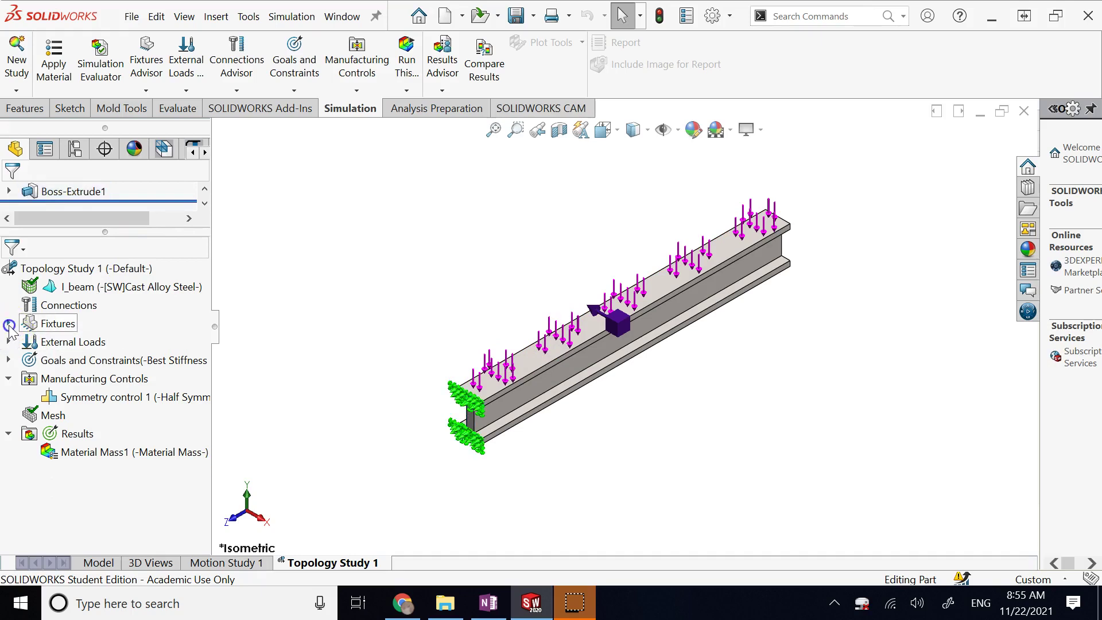
{"action": "left_click", "coordinate": [8, 378]}
{"action": "left_click", "coordinate": [27, 380]}
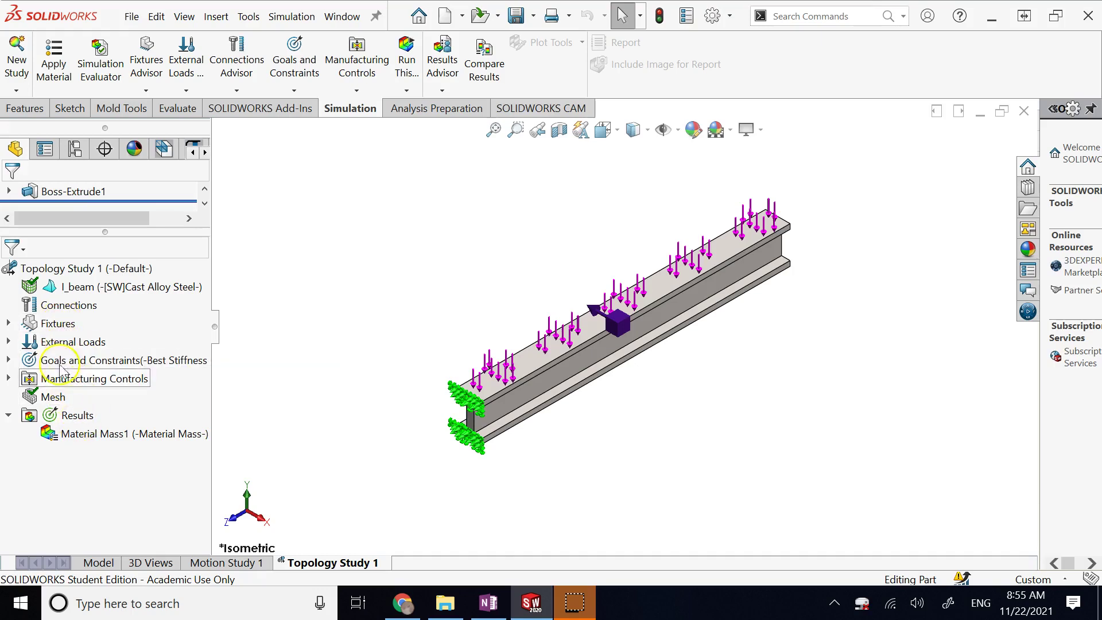
{"action": "right_click", "coordinate": [59, 328]}
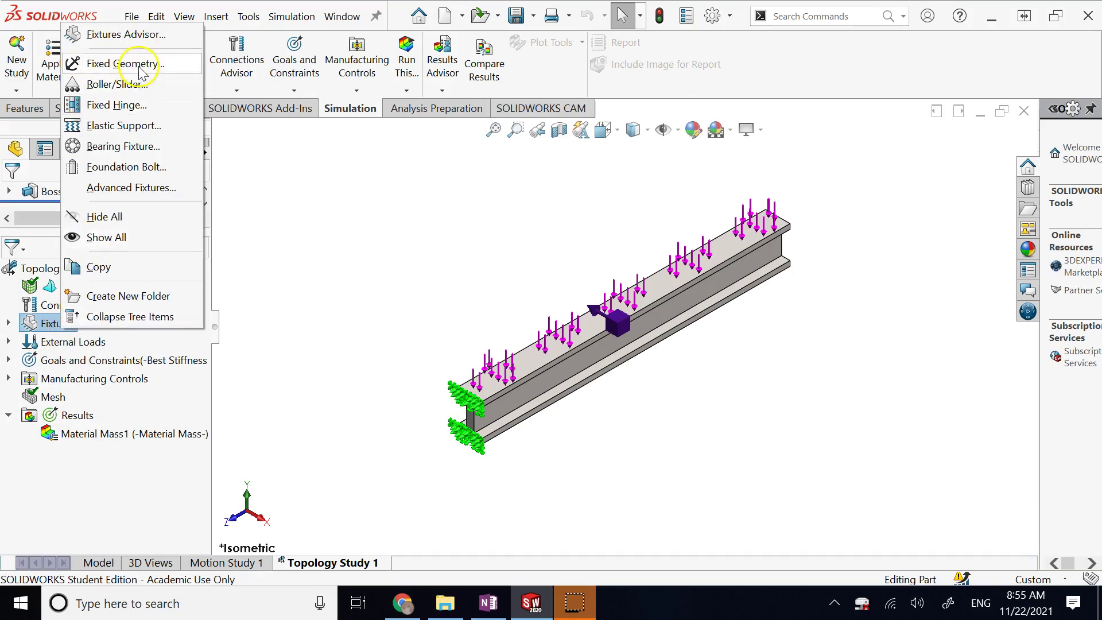
{"action": "left_click", "coordinate": [429, 249]}
{"action": "right_click", "coordinate": [69, 342]}
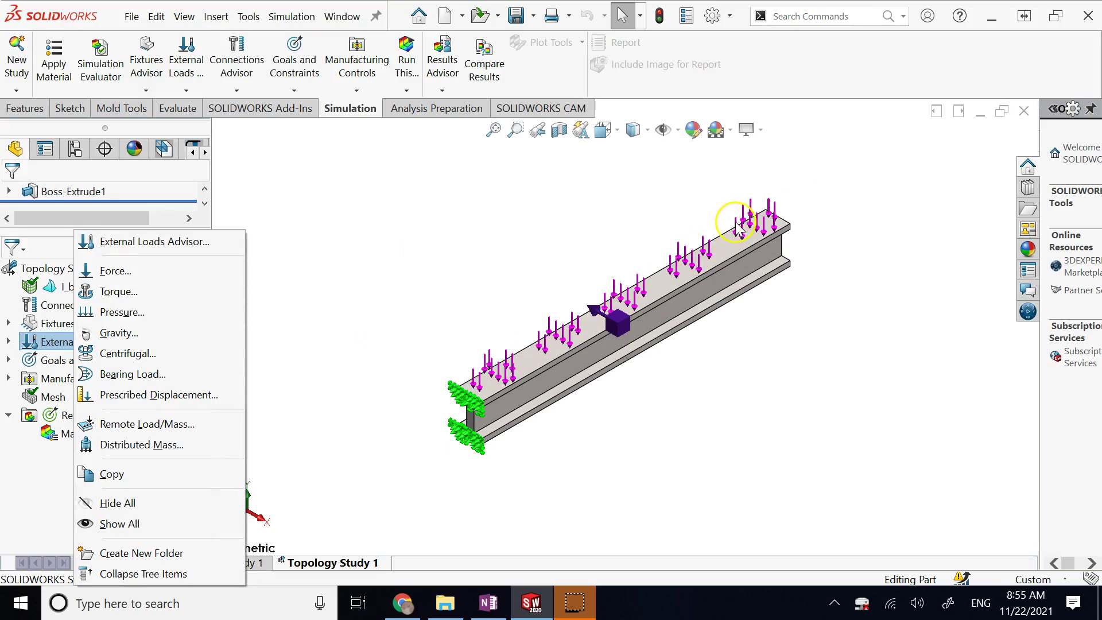
{"action": "left_click", "coordinate": [381, 253]}
{"action": "right_click", "coordinate": [25, 345]}
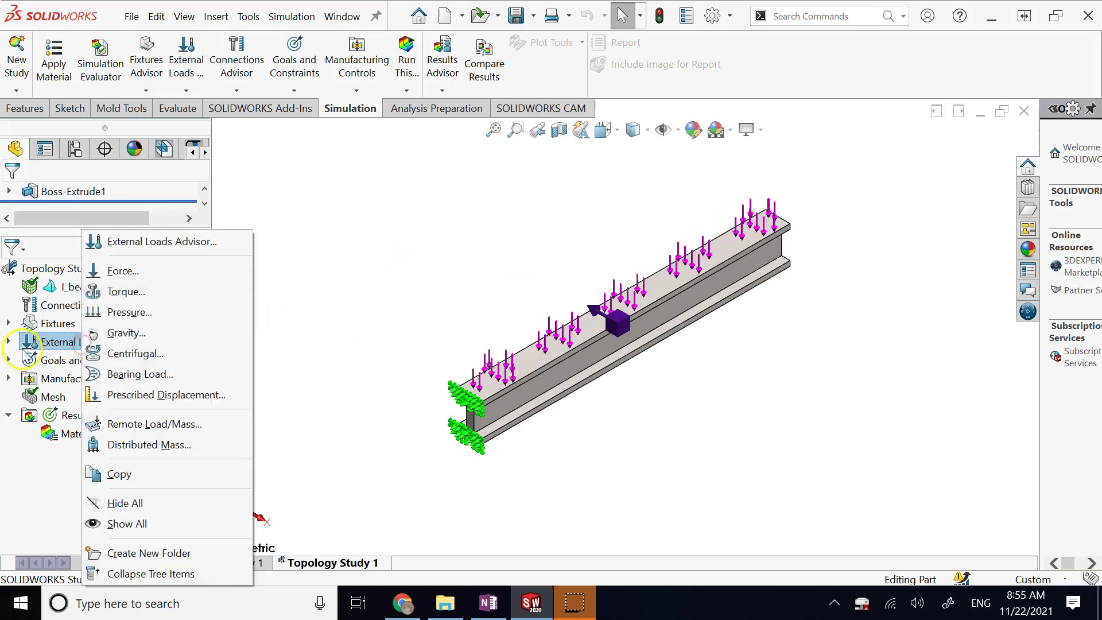
{"action": "left_click", "coordinate": [26, 344]}
{"action": "left_click", "coordinate": [8, 341]}
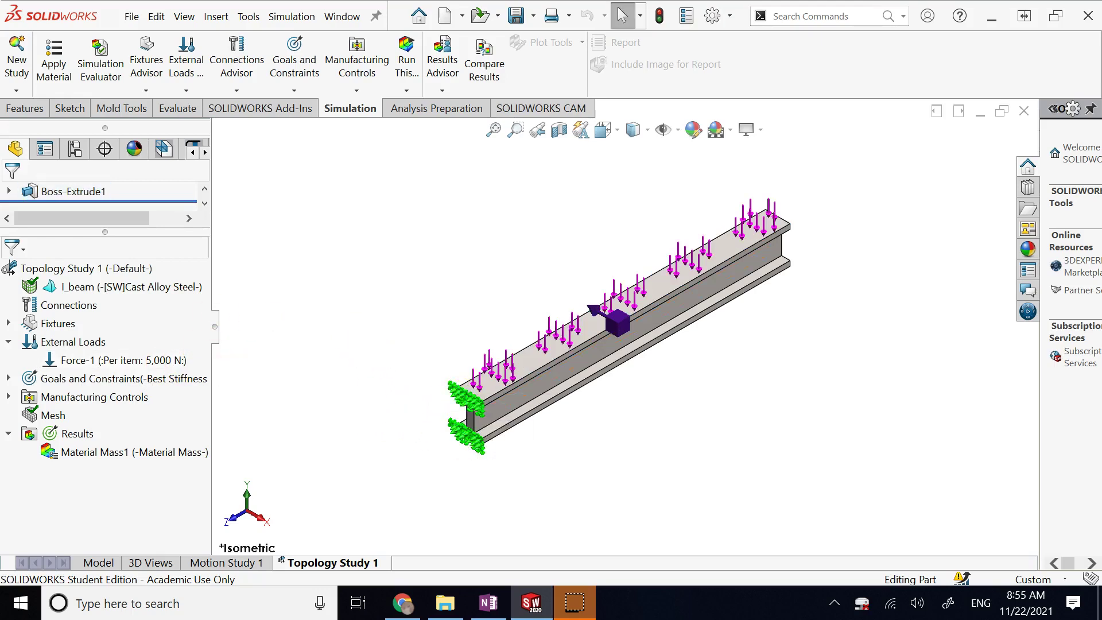
- Expand Goals and Constraints and choose the Best Stiffness to Weight ratio goal
{"action": "left_click", "coordinate": [8, 341]}
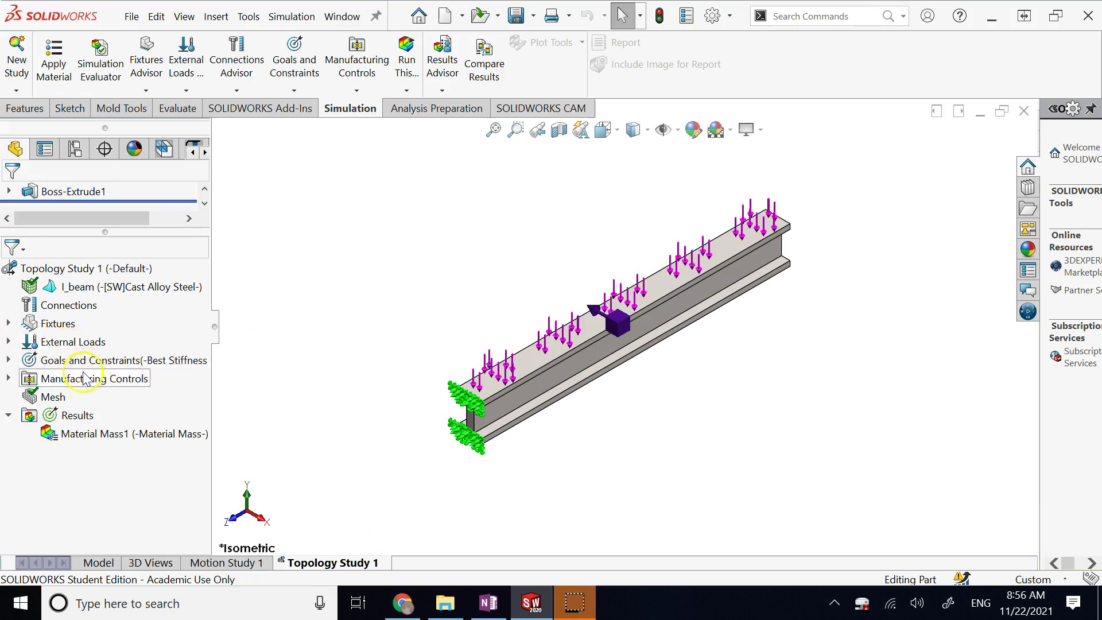
{"action": "left_click", "coordinate": [9, 359]}
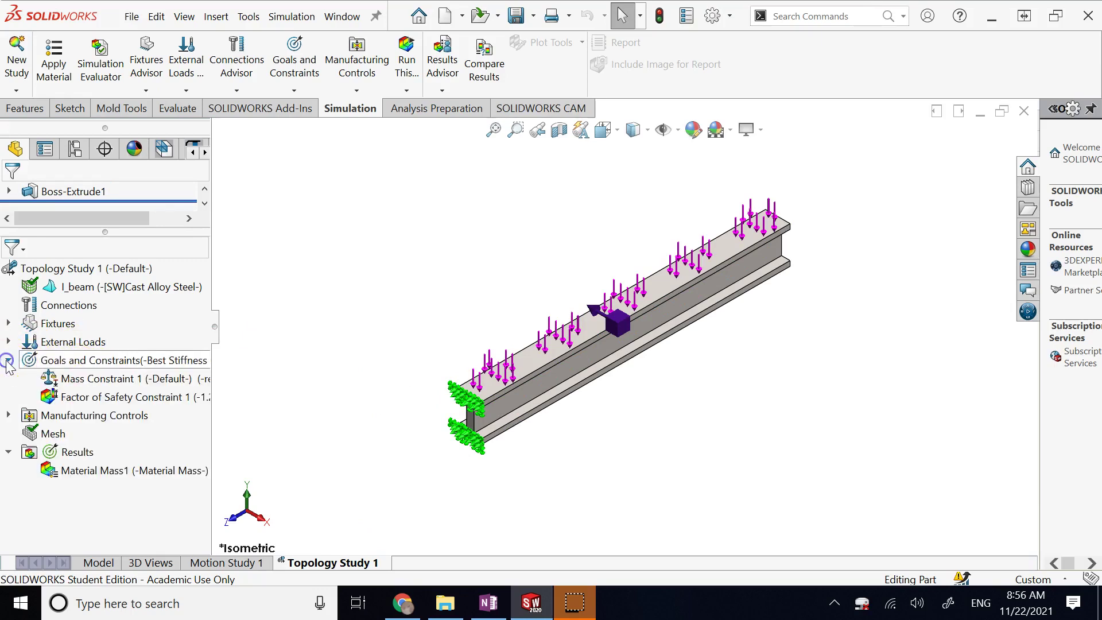
{"action": "right_click", "coordinate": [88, 360]}
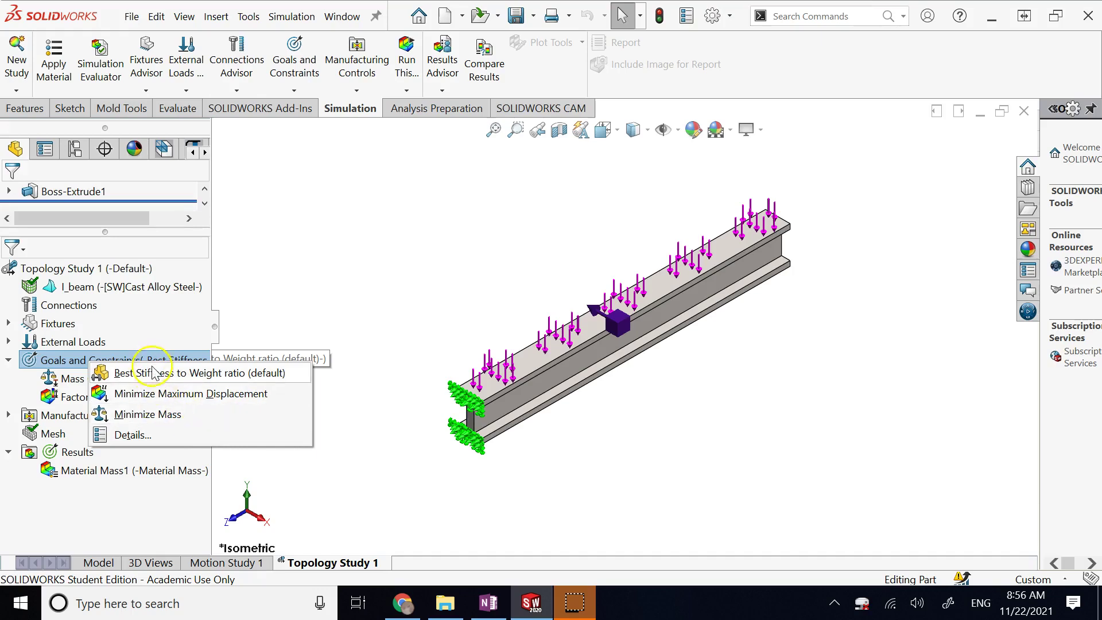
{"action": "left_click", "coordinate": [152, 422]}
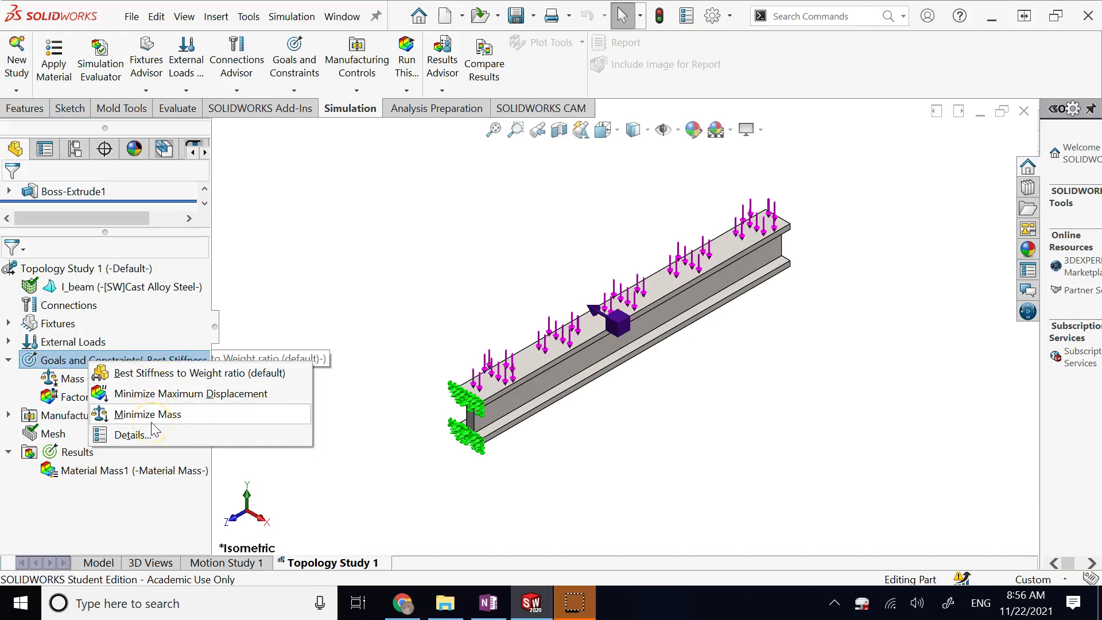
{"action": "left_click", "coordinate": [345, 282]}
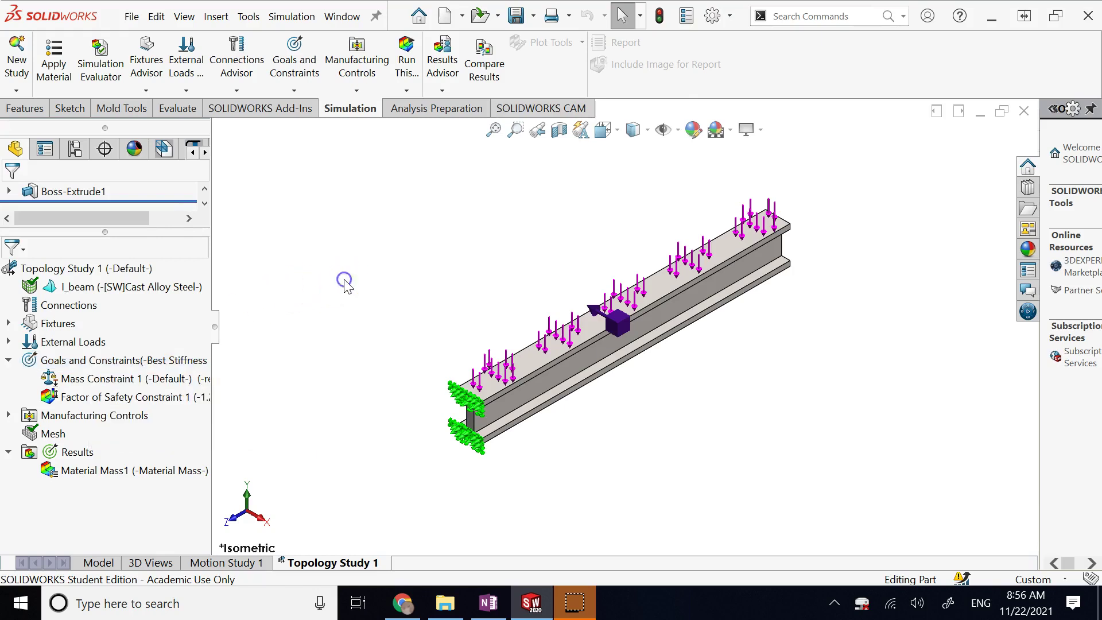
{"action": "right_click", "coordinate": [105, 361]}
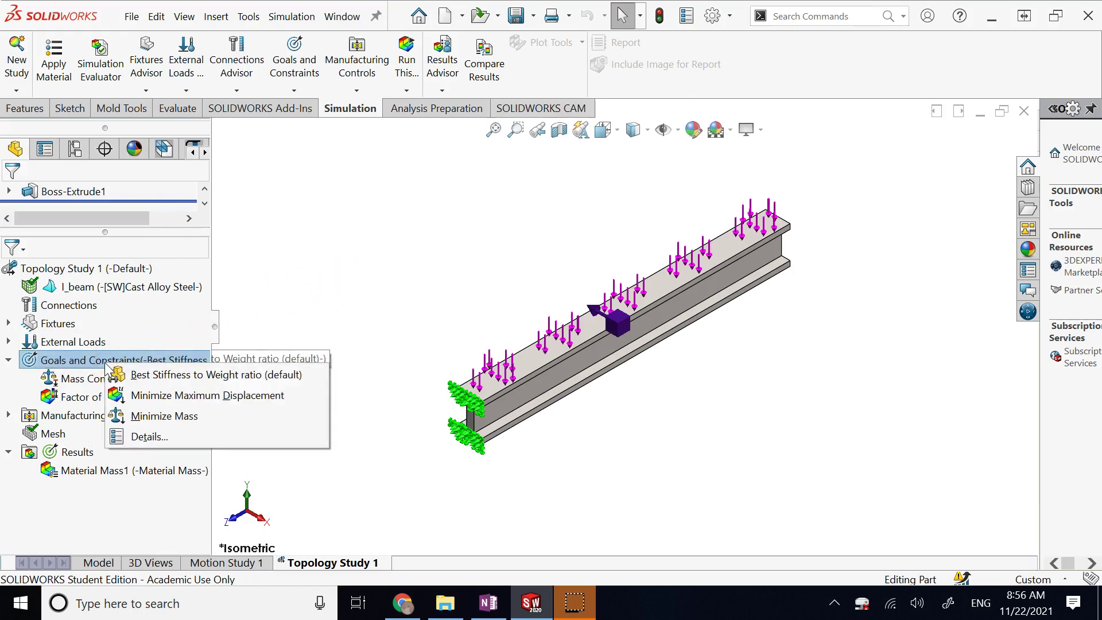
{"action": "left_click", "coordinate": [140, 381]}
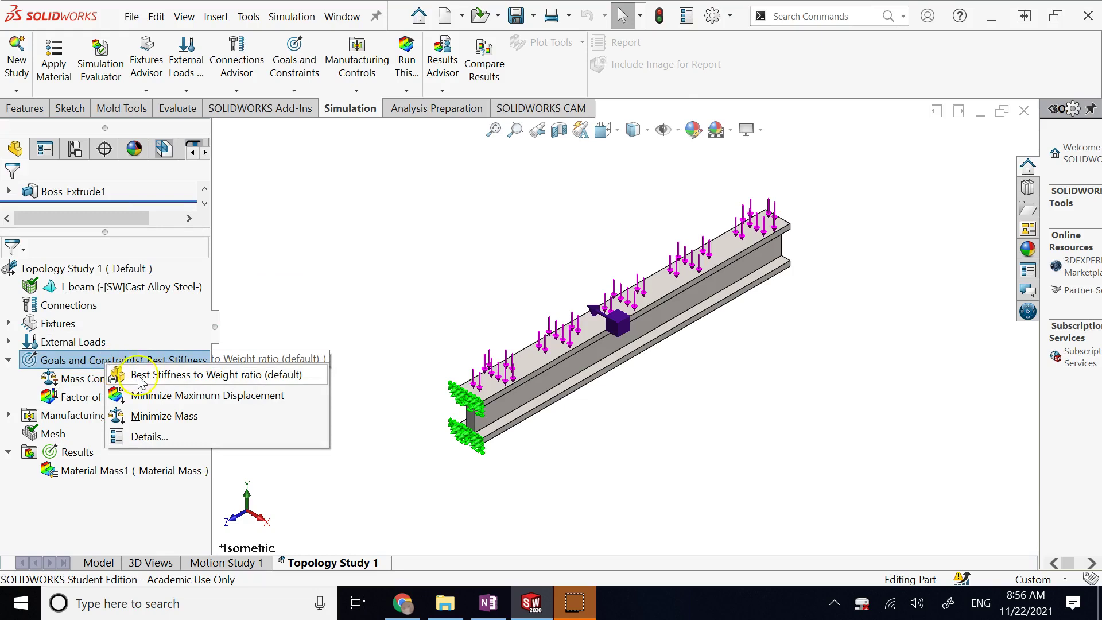
- Keep the Best Stiffness to Weight ratio goal and leave the resultant displacement constraint off
{"action": "left_click", "coordinate": [223, 386]}
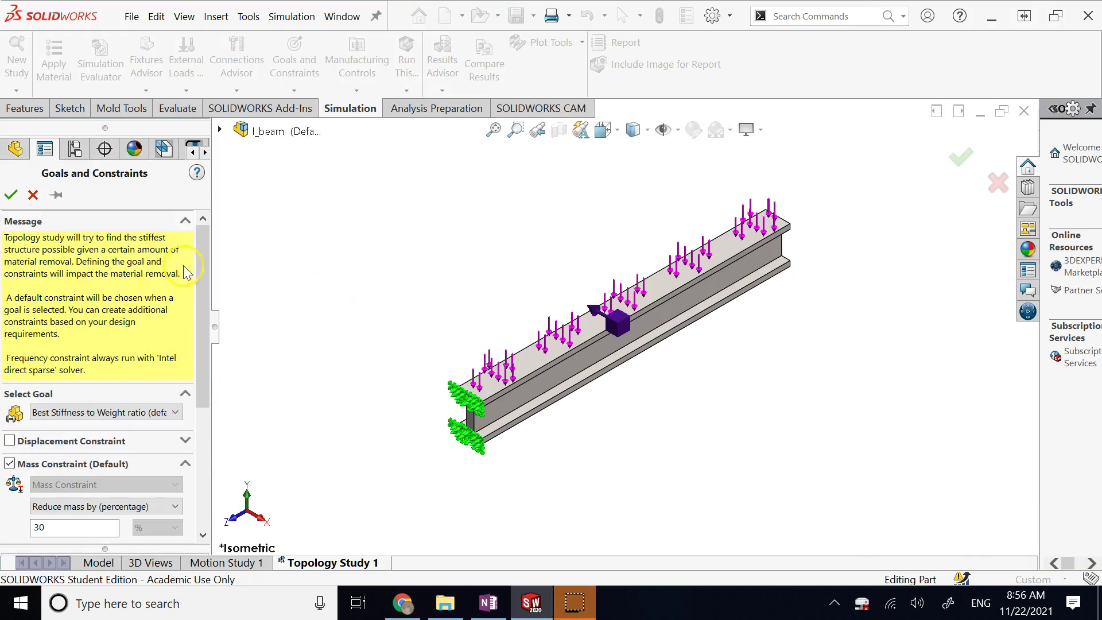
{"action": "scroll", "coordinate": [190, 324], "scroll_direction": "down", "scroll_amount": 3}
{"action": "scroll", "coordinate": [190, 324], "scroll_direction": "down", "scroll_amount": 2}
{"action": "scroll", "coordinate": [189, 324], "scroll_direction": "up", "scroll_amount": 2}
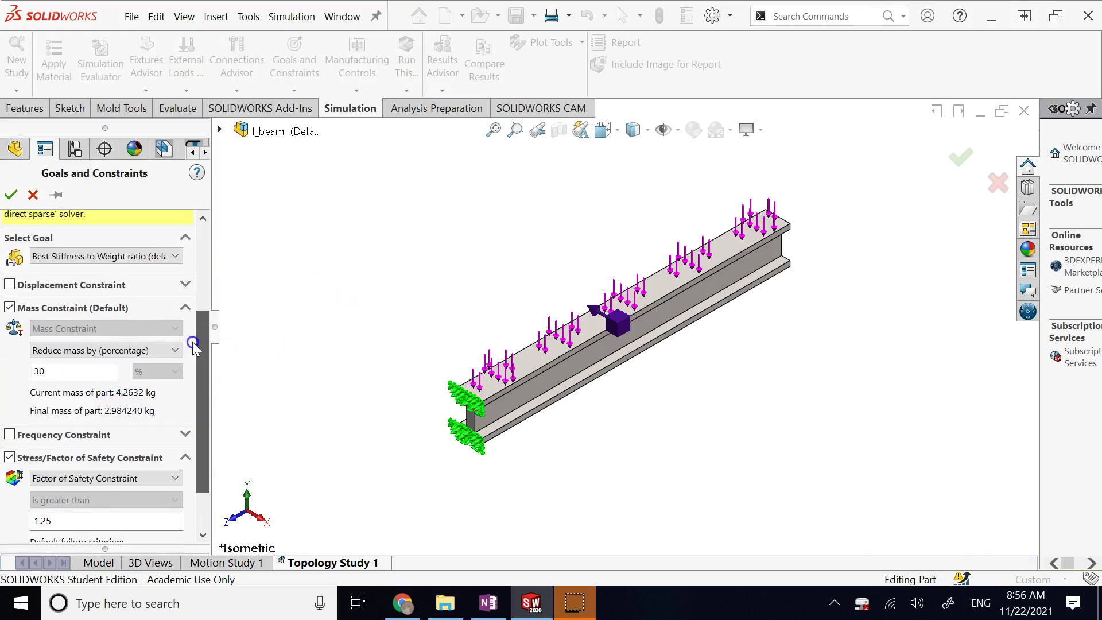
{"action": "left_click", "coordinate": [130, 257]}
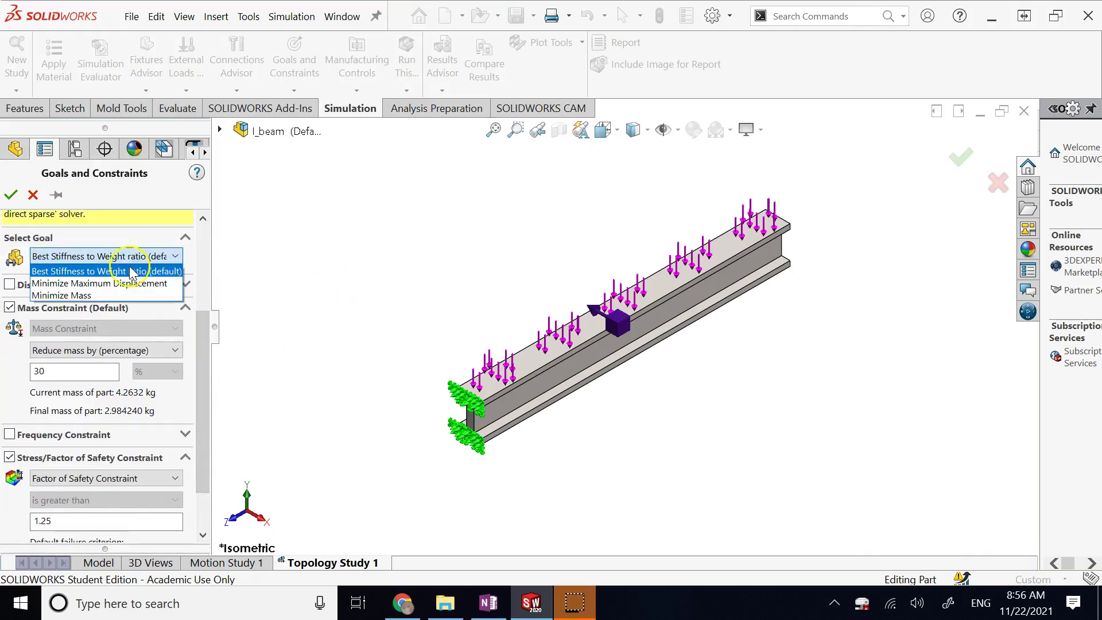
{"action": "left_click", "coordinate": [259, 257]}
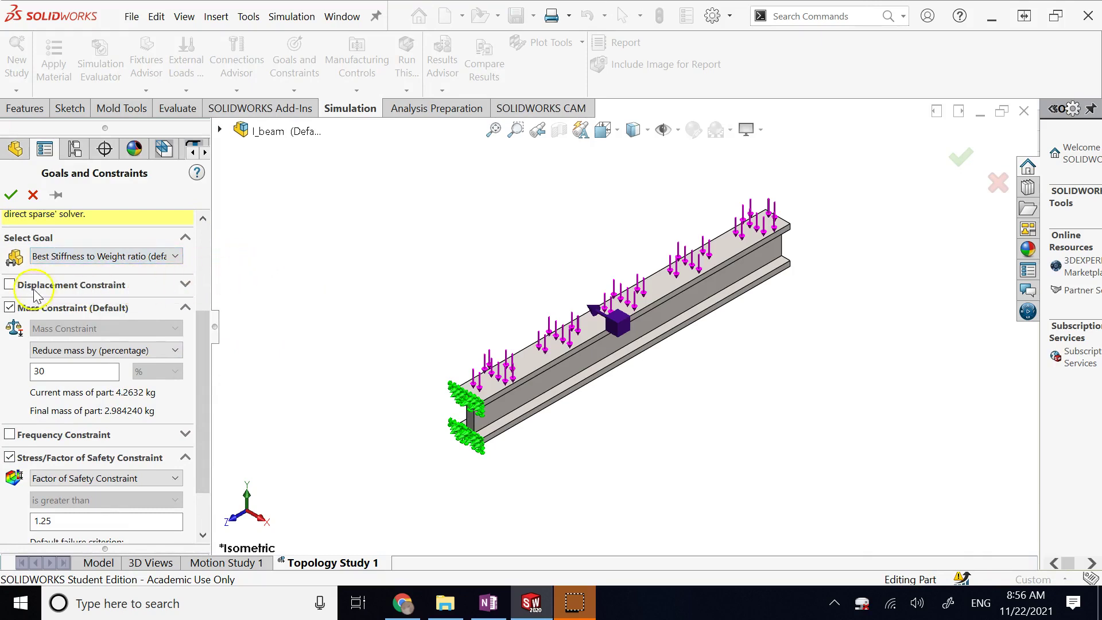
{"action": "left_click", "coordinate": [11, 284]}
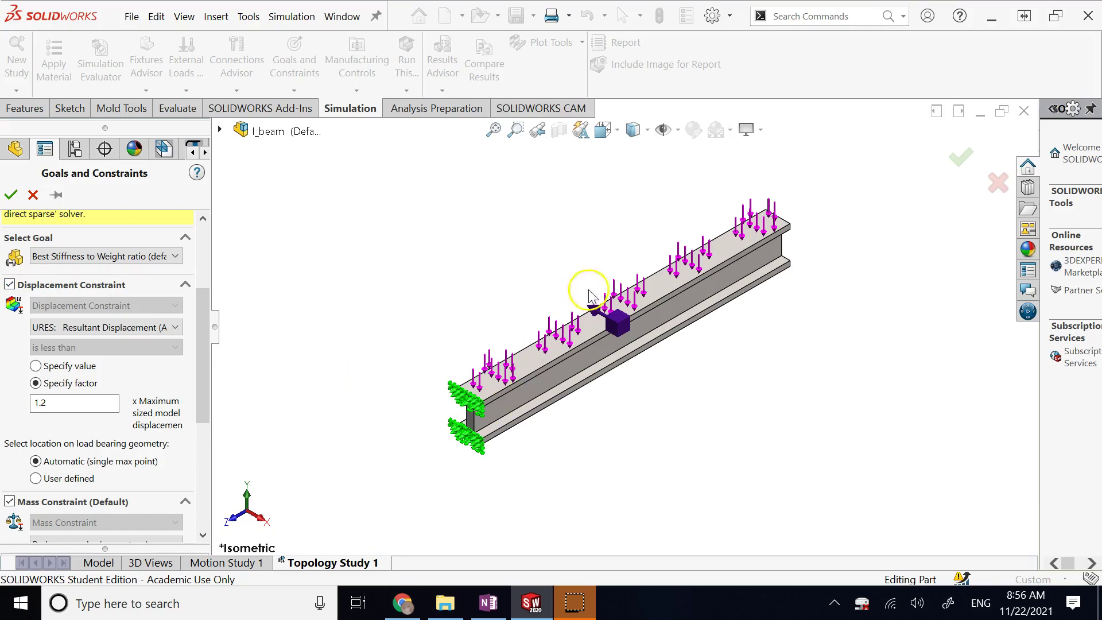
{"action": "left_click", "coordinate": [143, 328]}
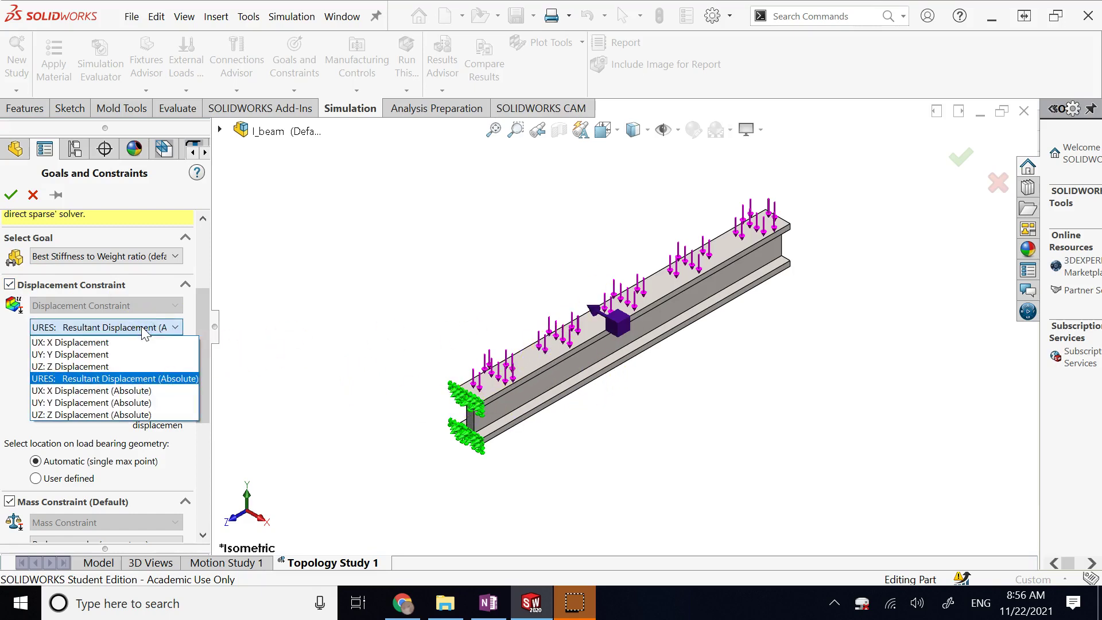
{"action": "left_click", "coordinate": [143, 330]}
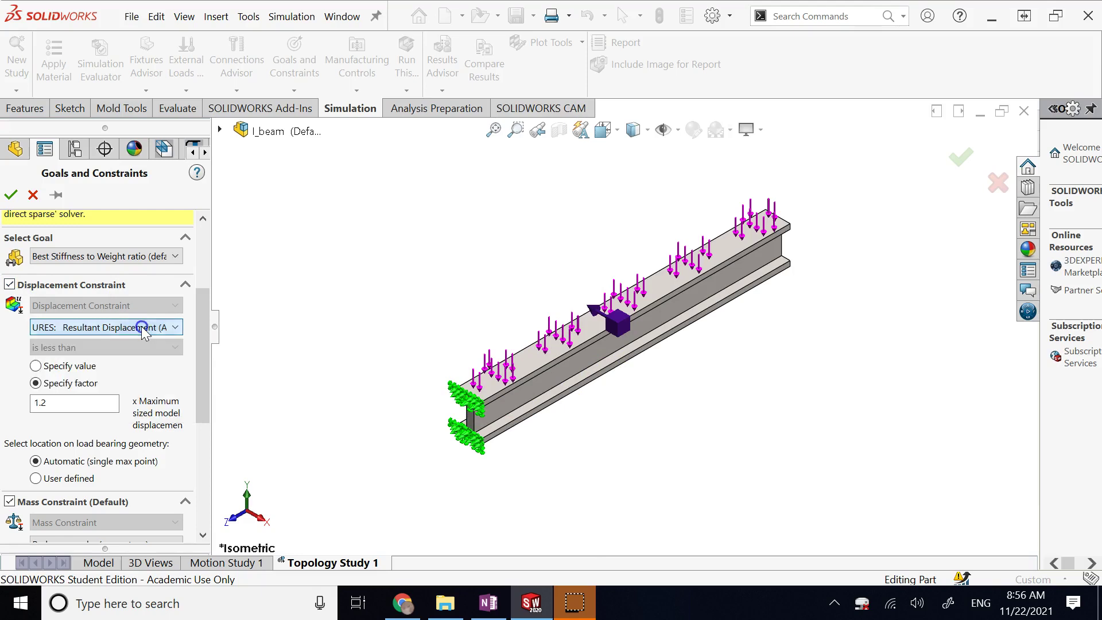
{"action": "left_click", "coordinate": [9, 285]}
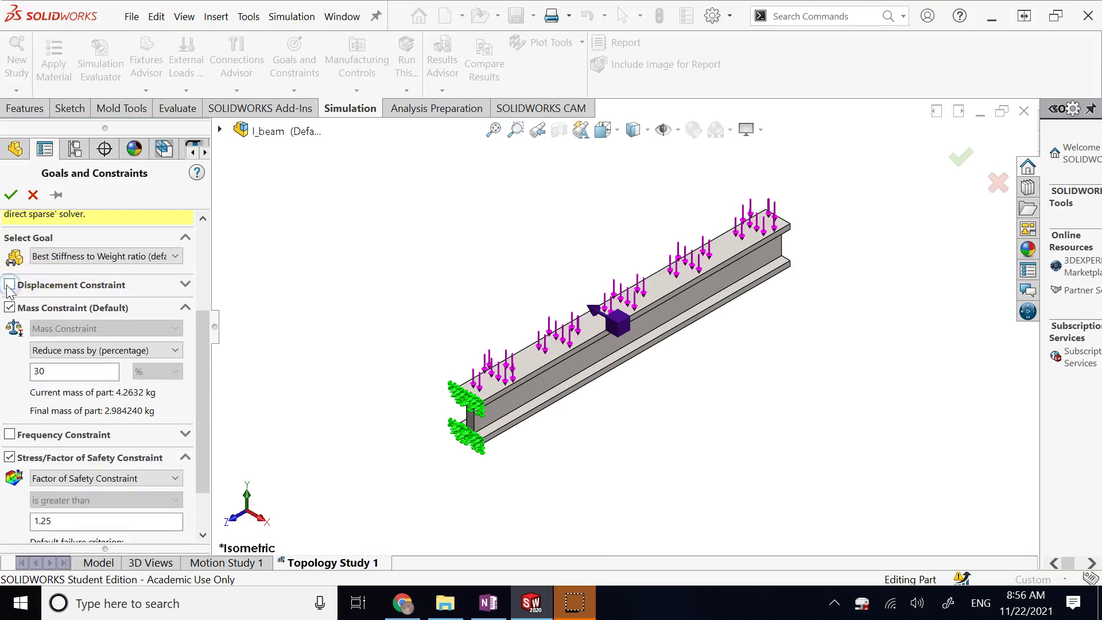
- Leave the frequency constraint off, keep Factor of Safety 1.25, and confirm the settings
{"action": "left_click", "coordinate": [10, 435]}
{"action": "left_click_drag", "start_coordinate": [202, 367], "coordinate": [208, 441]}
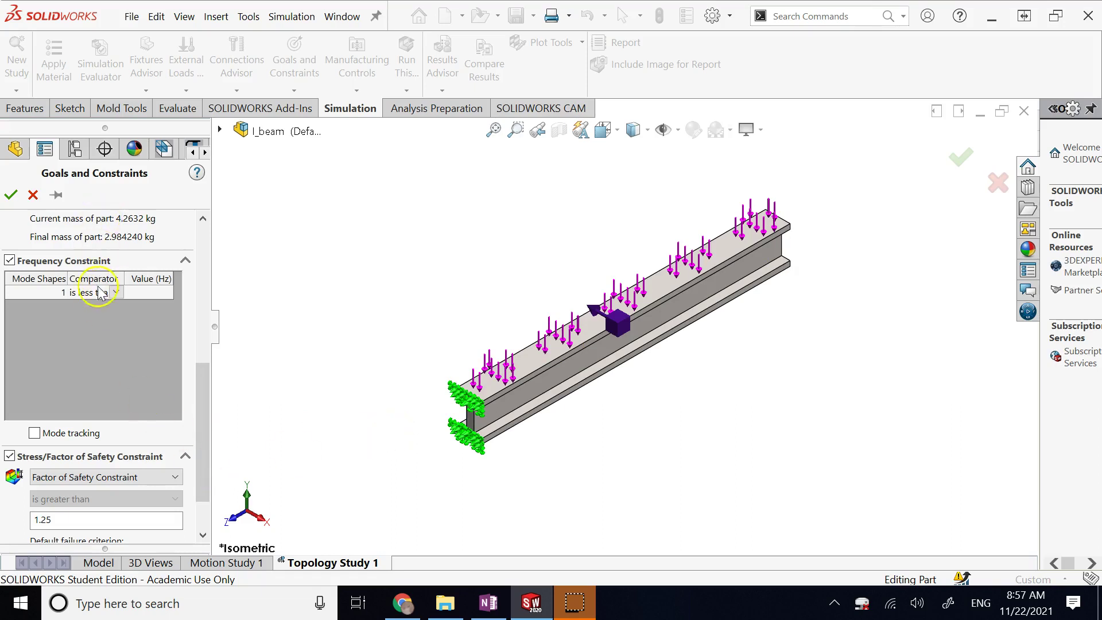
{"action": "left_click", "coordinate": [9, 261]}
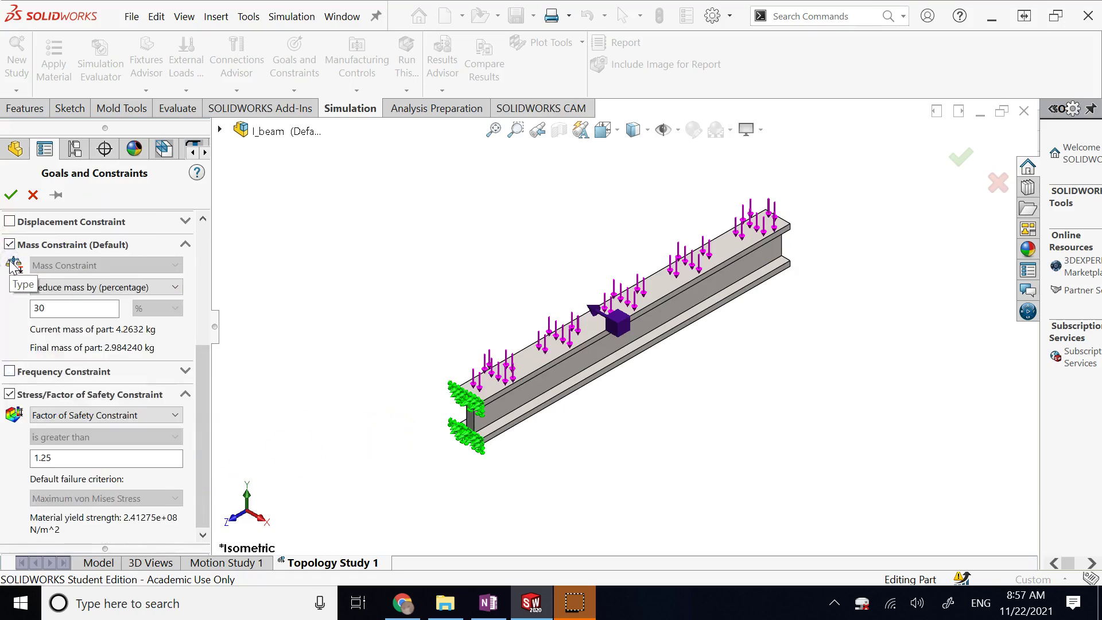
{"action": "left_click", "coordinate": [130, 416]}
{"action": "left_click", "coordinate": [132, 419]}
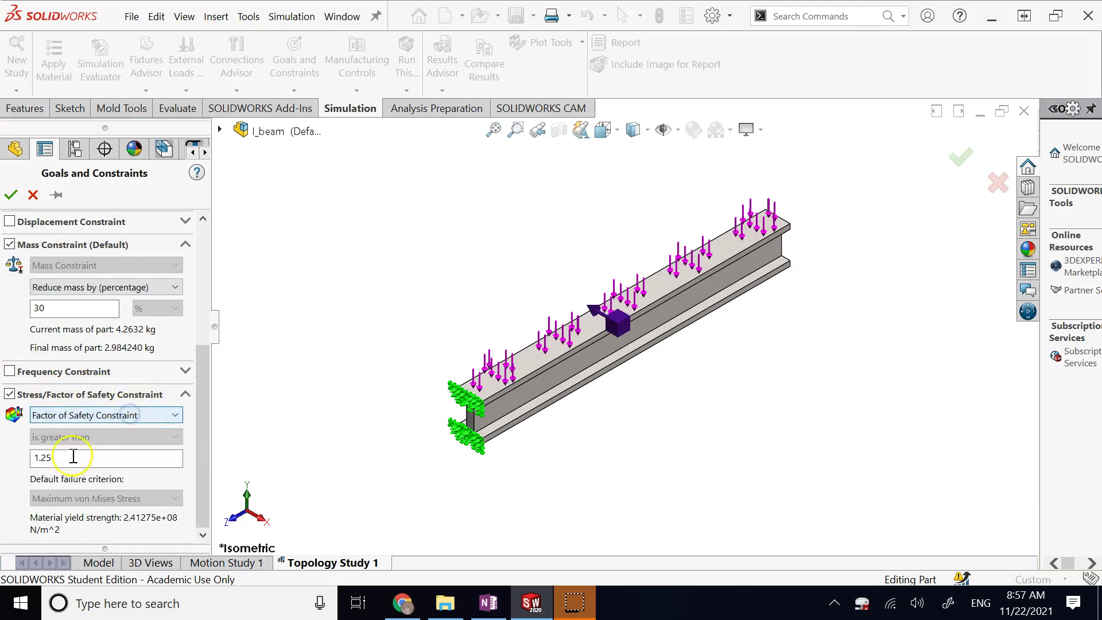
{"action": "left_click_drag", "start_coordinate": [69, 458], "coordinate": [8, 463]}
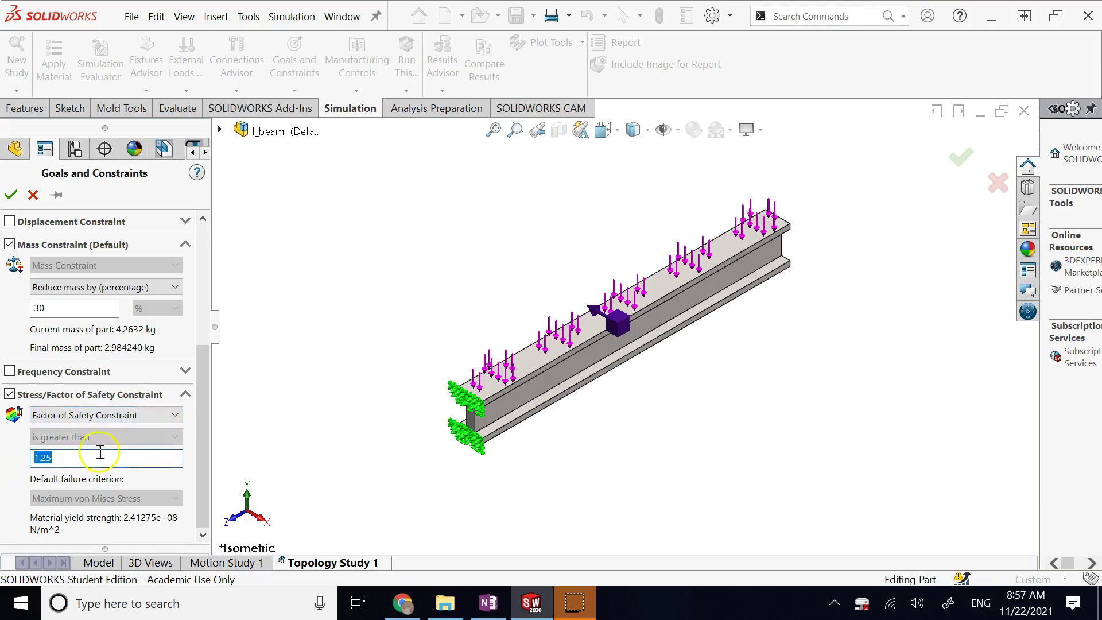
{"action": "left_click", "coordinate": [270, 396]}
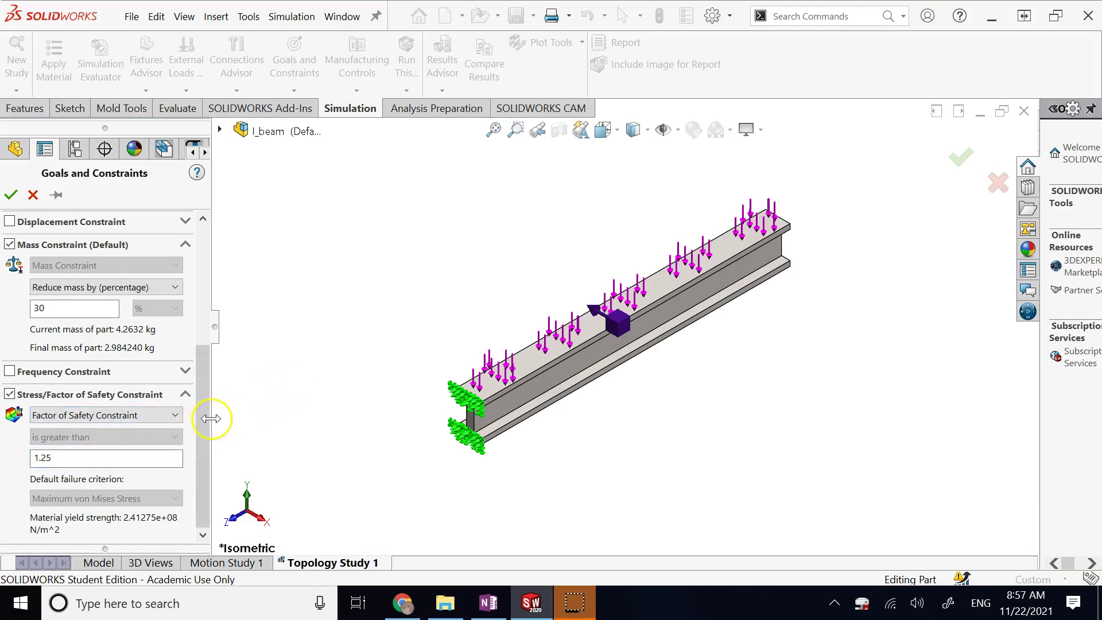
{"action": "scroll", "coordinate": [204, 418], "scroll_direction": "up", "scroll_amount": 5}
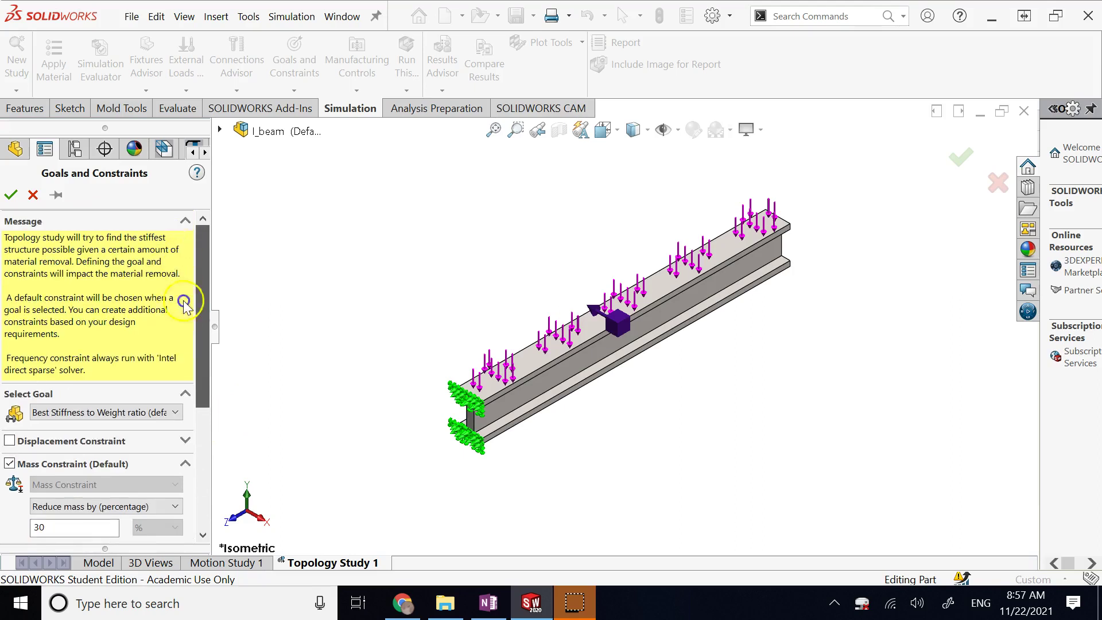
{"action": "scroll", "coordinate": [184, 304], "scroll_direction": "down", "scroll_amount": 5}
{"action": "scroll", "coordinate": [167, 360], "scroll_direction": "up", "scroll_amount": 5}
{"action": "left_click", "coordinate": [10, 195]}
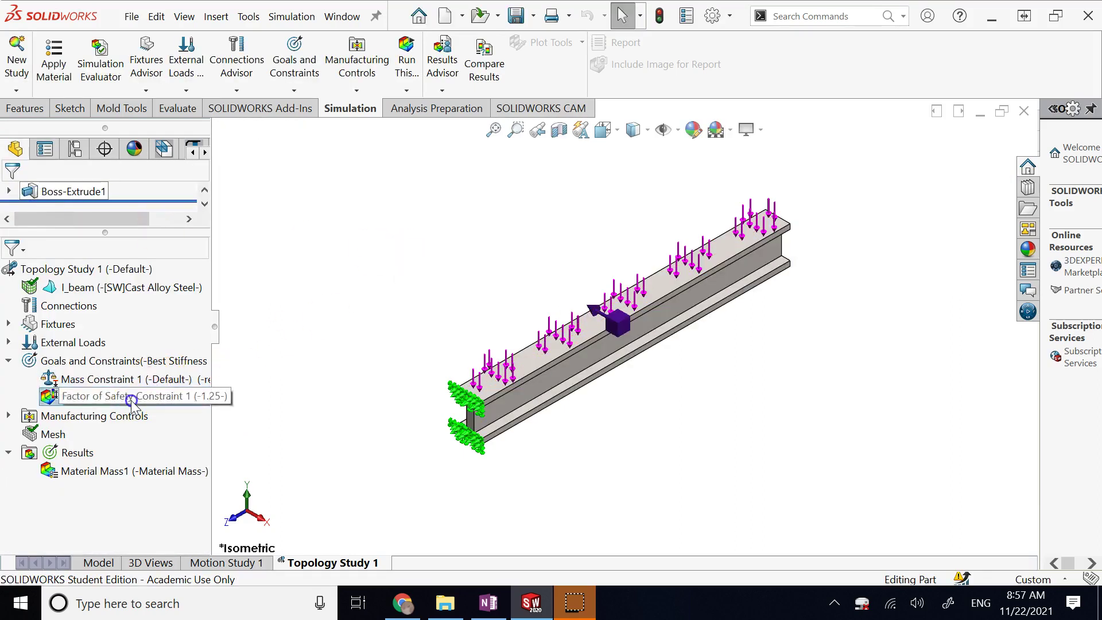
- Add a thickness control with the default minimum member thickness, then start Specify Symmetry Plane(s)
{"action": "right_click", "coordinate": [68, 415]}
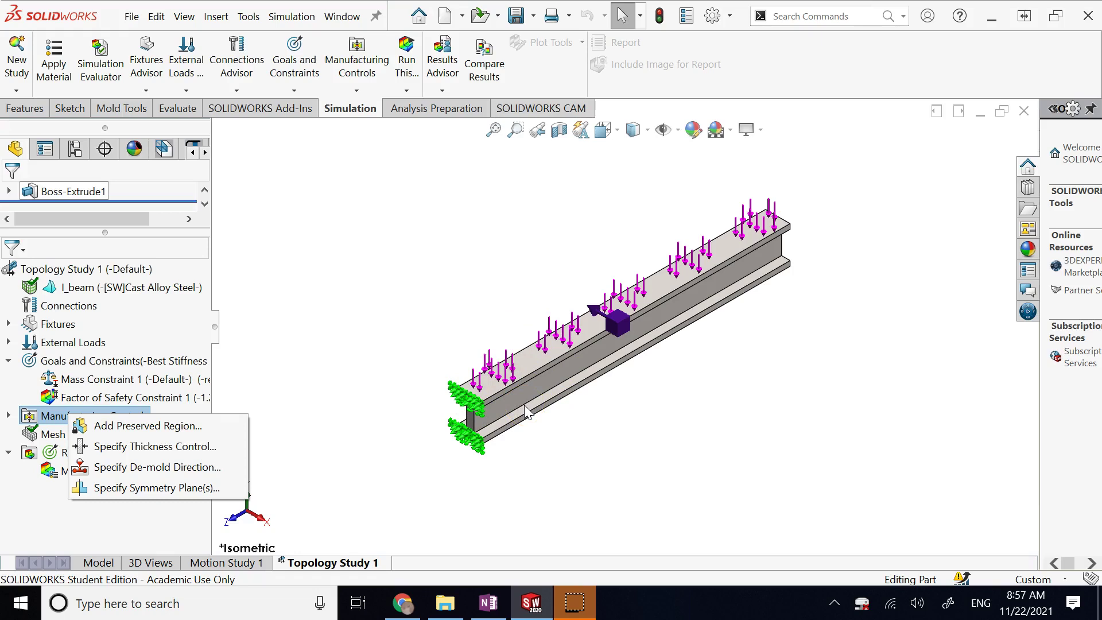
{"action": "left_click", "coordinate": [160, 446]}
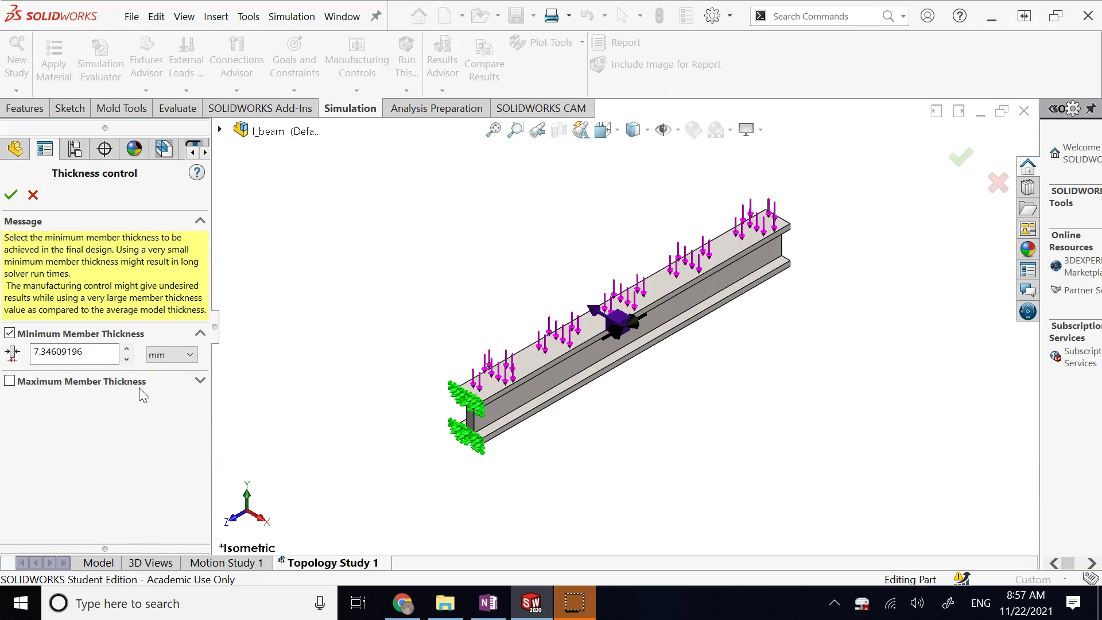
{"action": "left_click", "coordinate": [11, 195]}
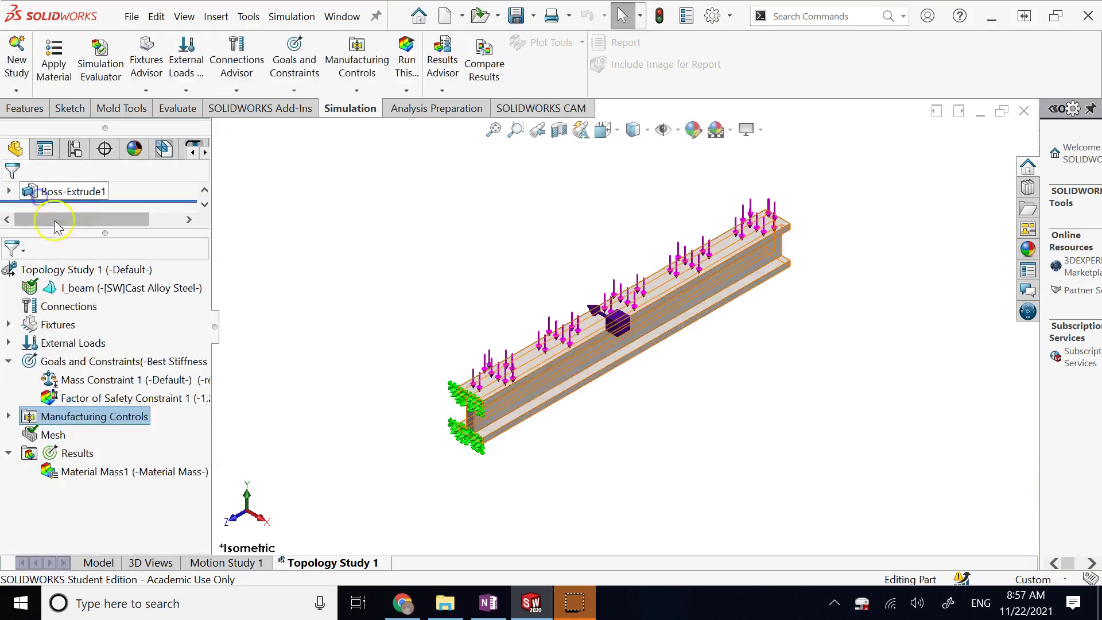
{"action": "right_click", "coordinate": [106, 421]}
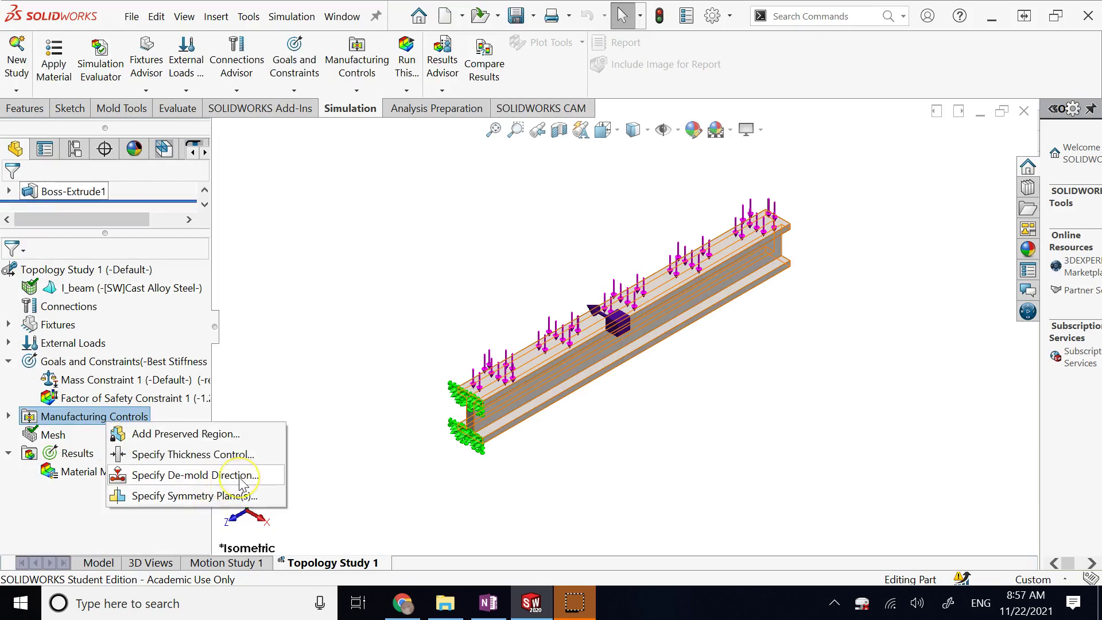
{"action": "left_click", "coordinate": [233, 497]}
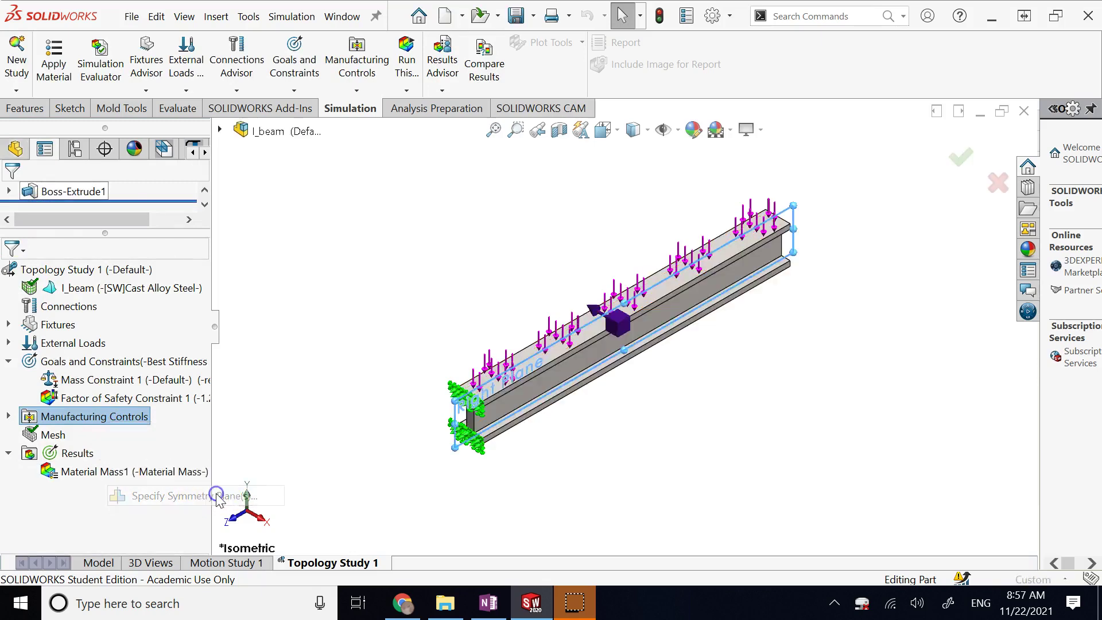
- Set Half Symmetry about the Right Plane, check it from a diagonal view, and confirm
{"action": "left_click", "coordinate": [105, 420]}
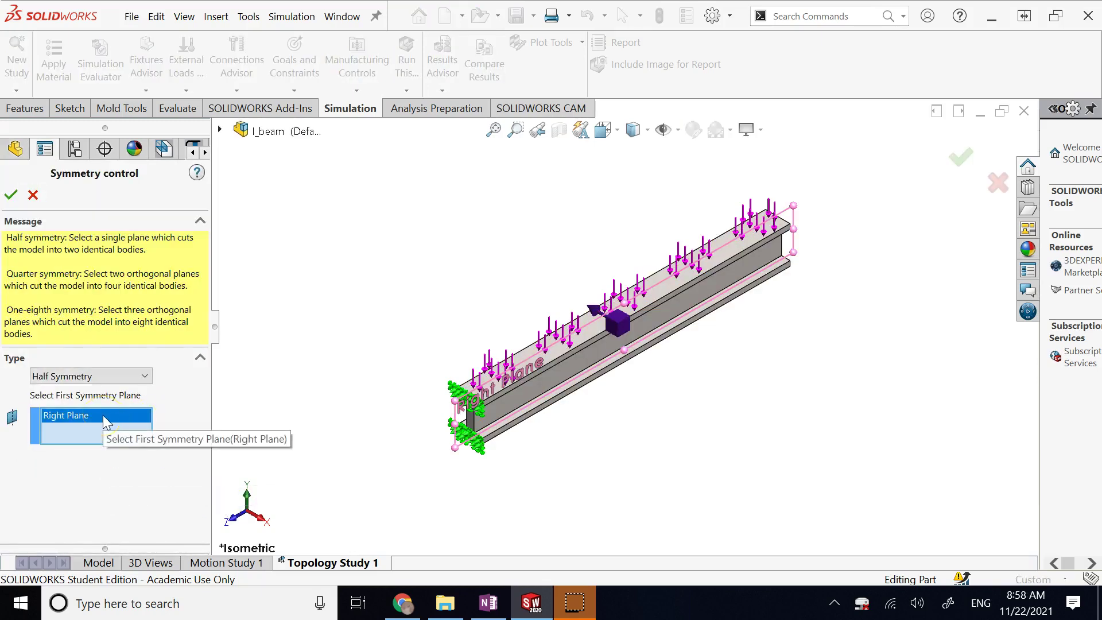
{"action": "scroll", "coordinate": [562, 450], "scroll_direction": "down", "scroll_amount": 3}
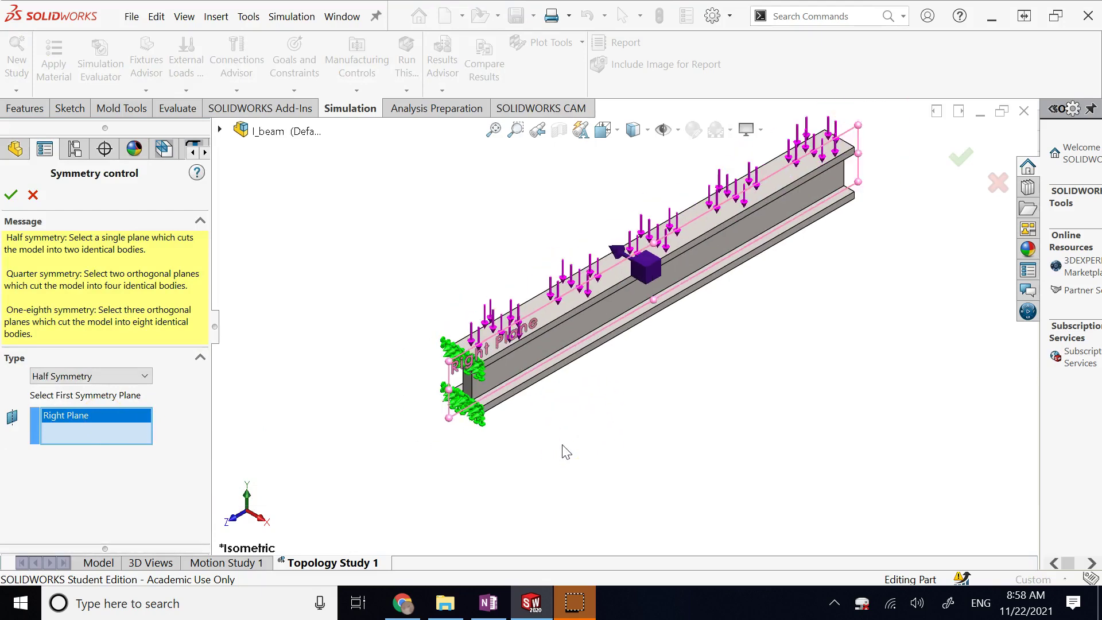
{"action": "mouse_move", "coordinate": [747, 213]}
{"action": "middle_mouse_down"}
{"action": "mouse_move", "coordinate": [697, 240]}
{"action": "mouse_move", "coordinate": [748, 200]}
{"action": "middle_mouse_up"}
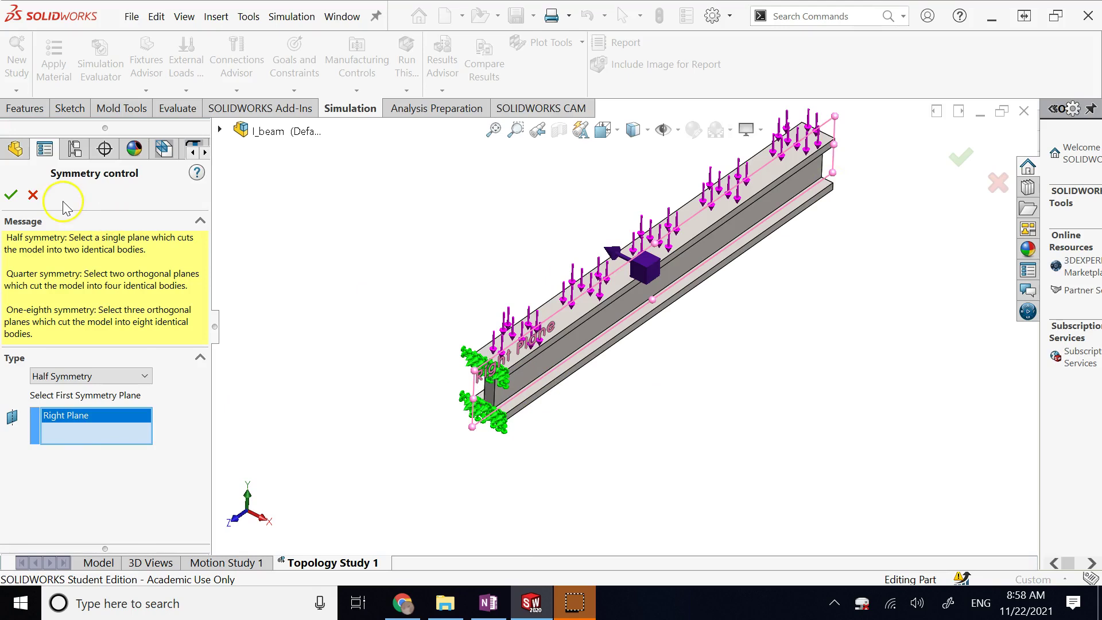
{"action": "left_click", "coordinate": [11, 194]}
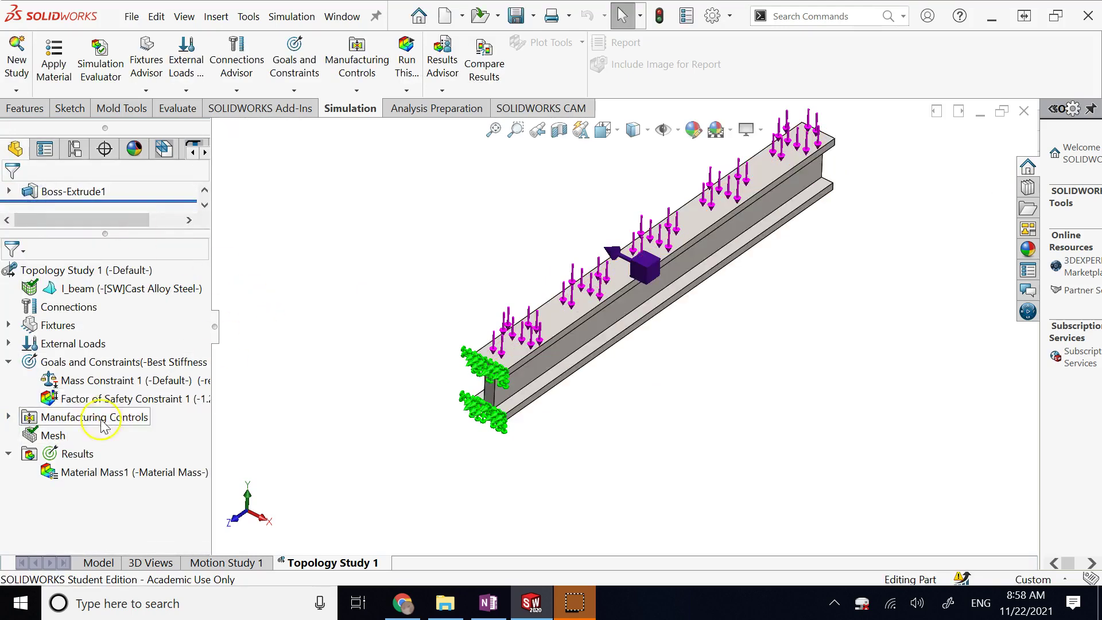
- Show the Material Mass1 result (3.34407 kg) and orbit the beam to view its loads and top face
{"action": "left_click", "coordinate": [57, 436]}
{"action": "right_click", "coordinate": [56, 437]}
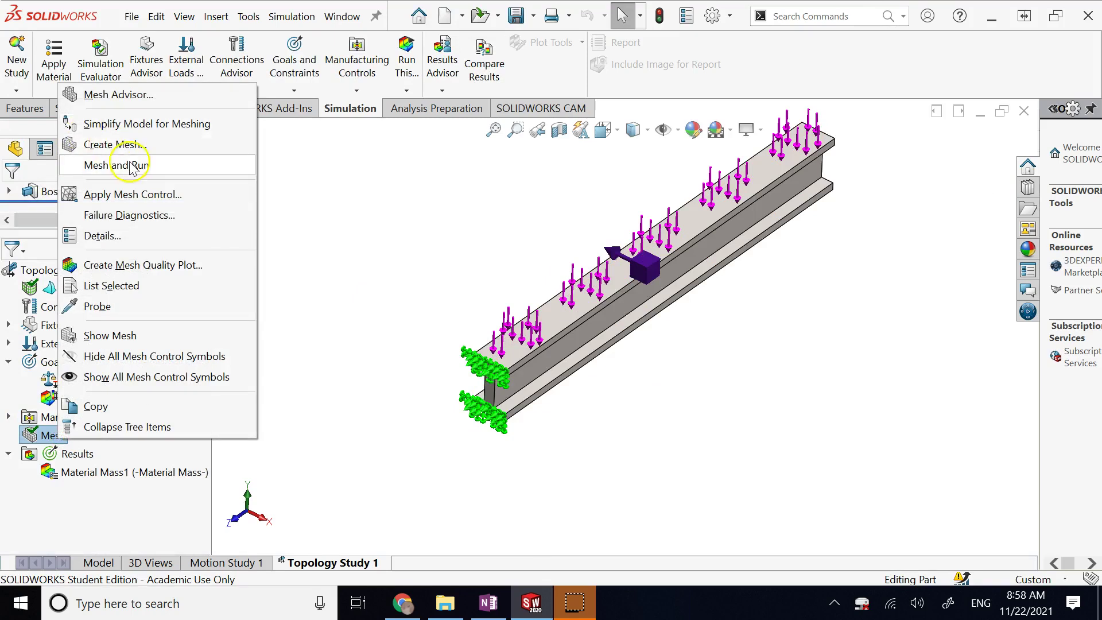
{"action": "left_click", "coordinate": [416, 178]}
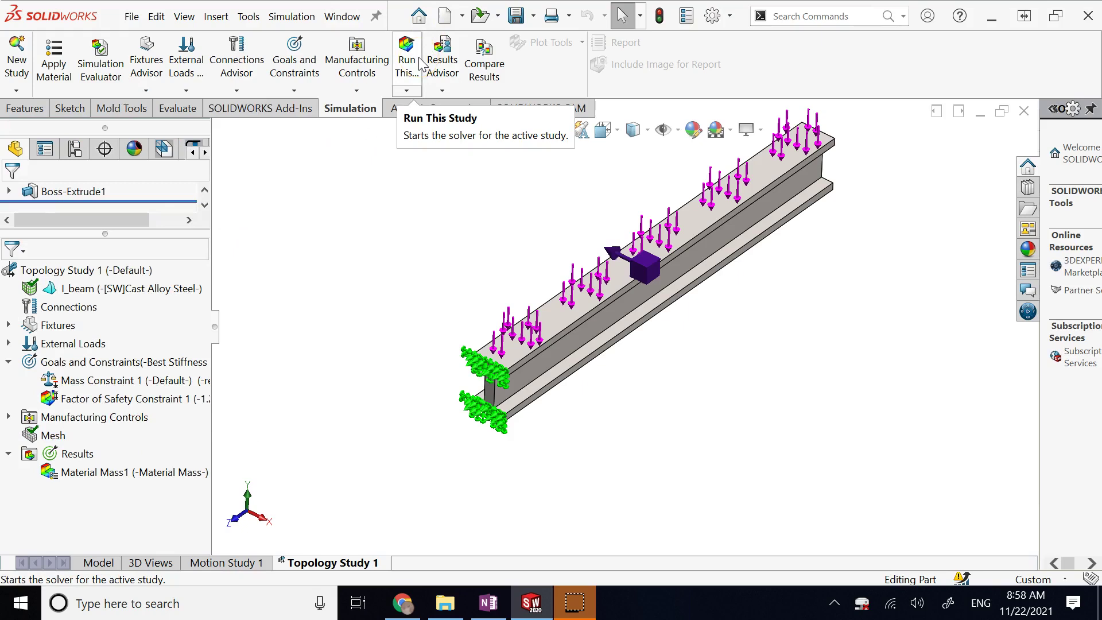
{"action": "left_click", "coordinate": [178, 471]}
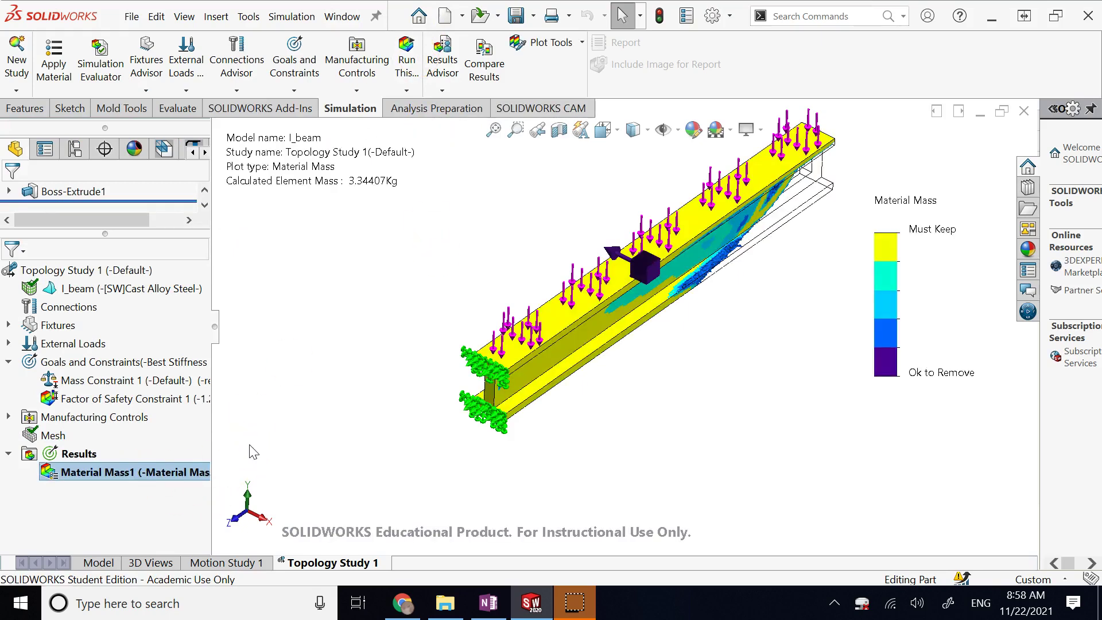
{"action": "scroll", "coordinate": [850, 195], "scroll_direction": "up", "scroll_amount": 3}
{"action": "scroll", "coordinate": [819, 241], "scroll_direction": "down", "scroll_amount": 3}
{"action": "scroll", "coordinate": [602, 278], "scroll_direction": "down", "scroll_amount": 2}
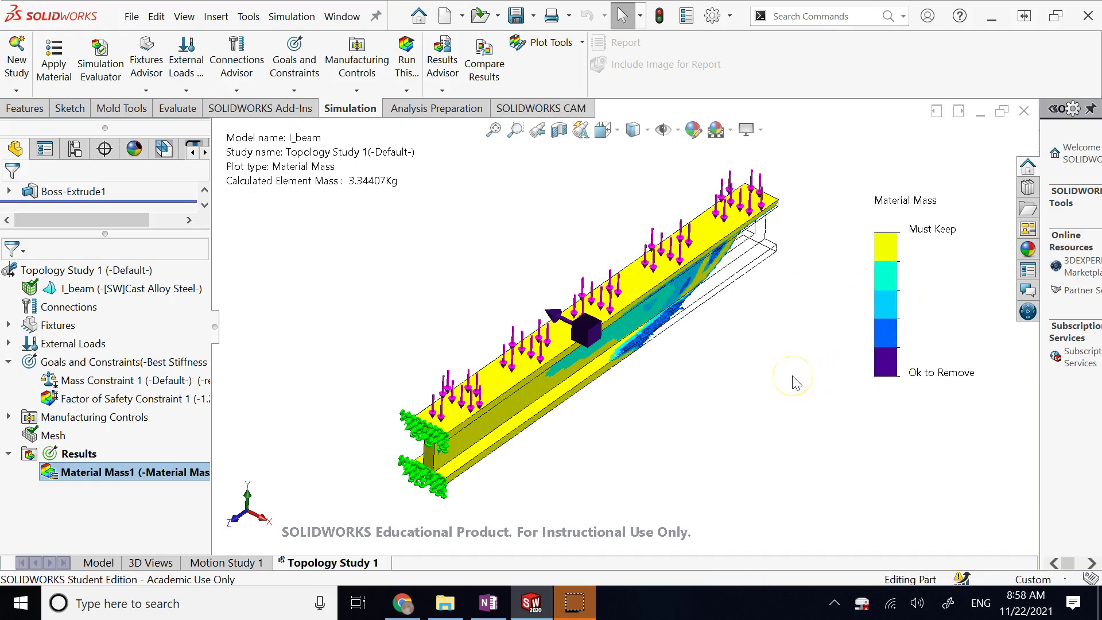
{"action": "key", "text": "ctrl+4"}
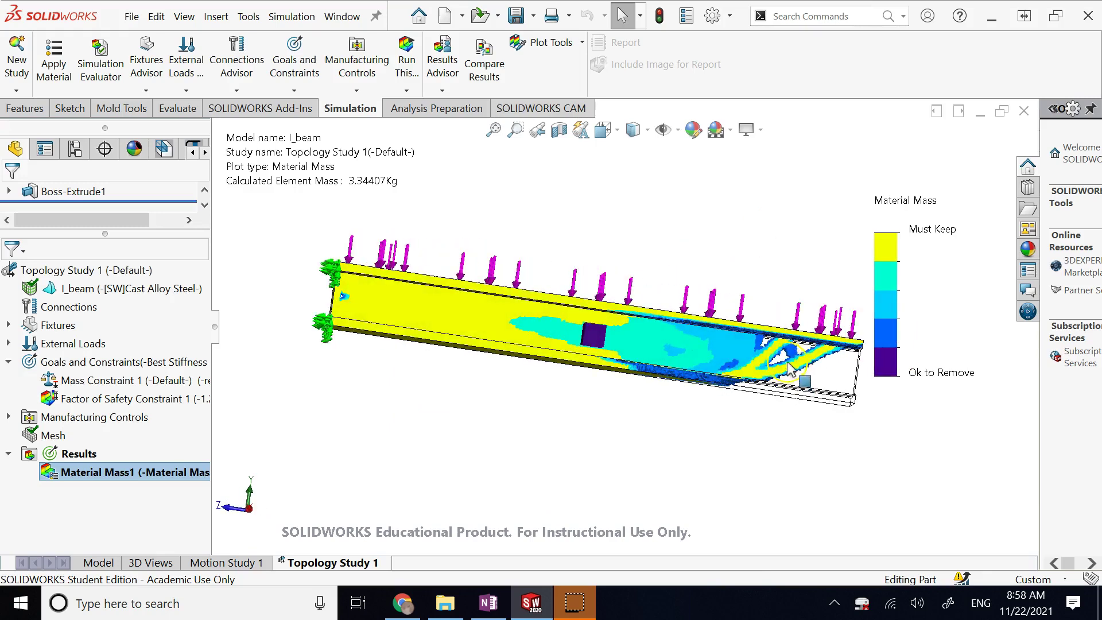
{"action": "key", "text": "shift+Up"}
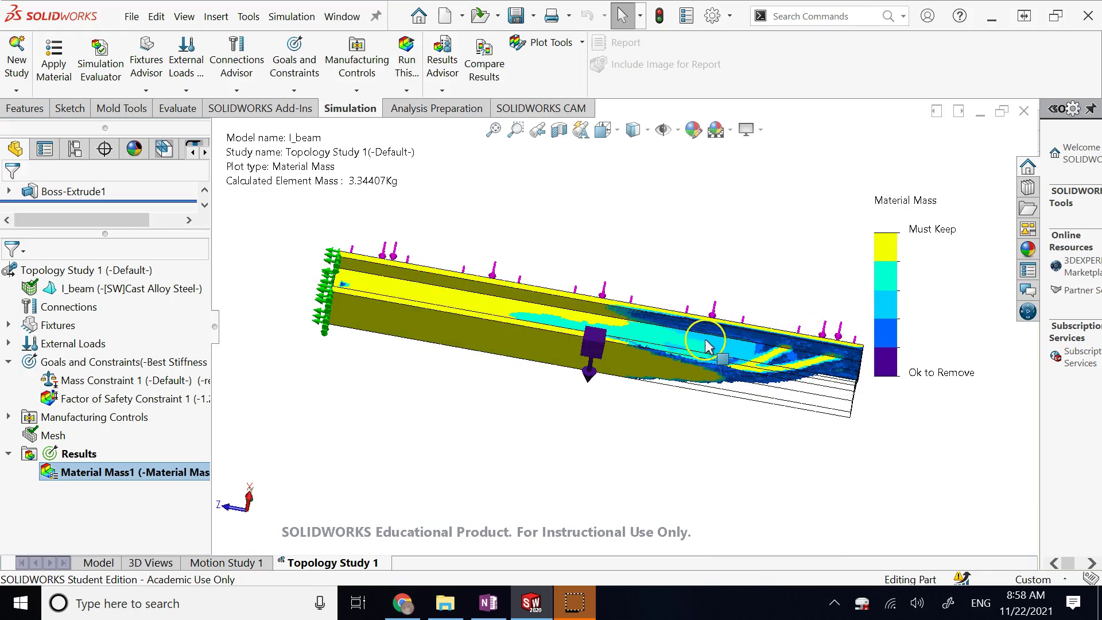
{"action": "middle_click_drag", "start_coordinate": [705, 344], "coordinate": [776, 388]}
- Snap the mass plot to the Right view and zoom in on the web
{"action": "key", "text": "space"}
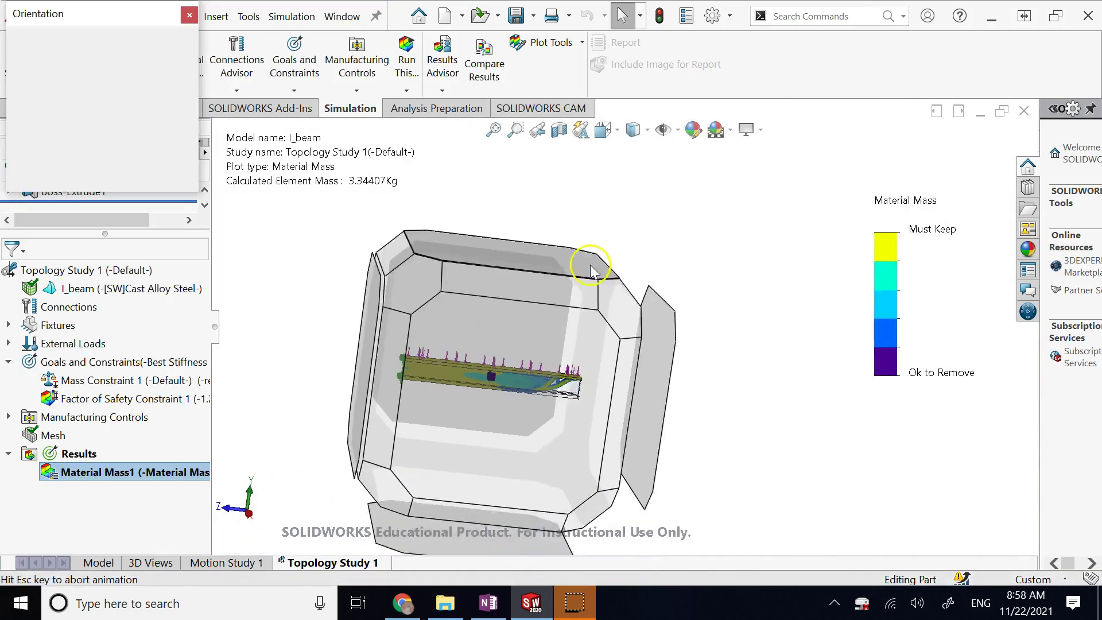
{"action": "left_click", "coordinate": [516, 330]}
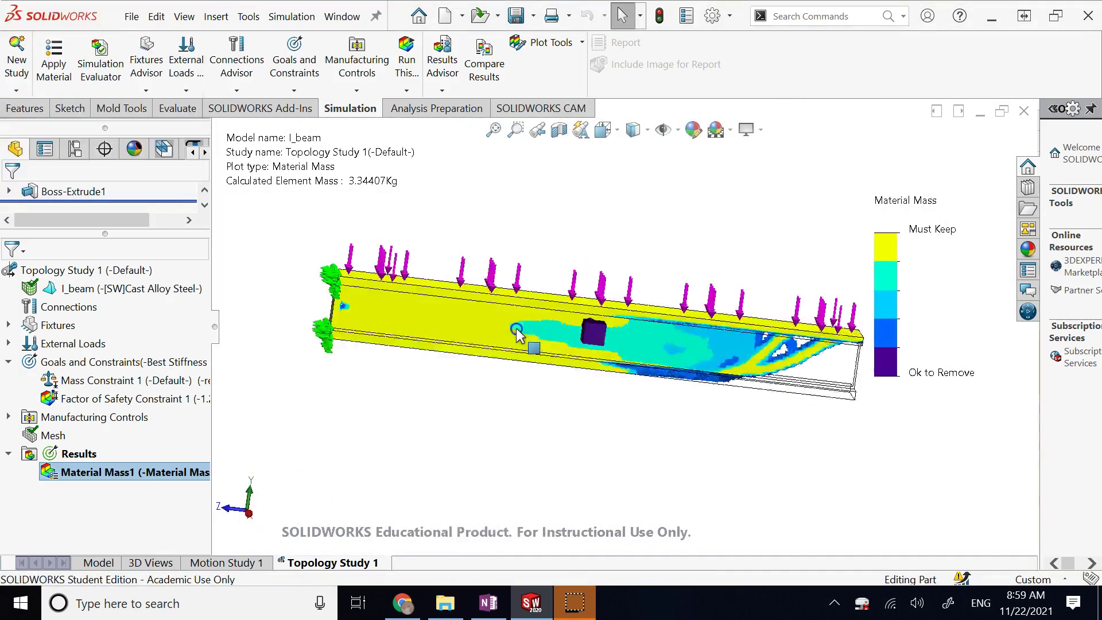
{"action": "scroll", "coordinate": [826, 326], "scroll_direction": "down", "scroll_amount": 3}
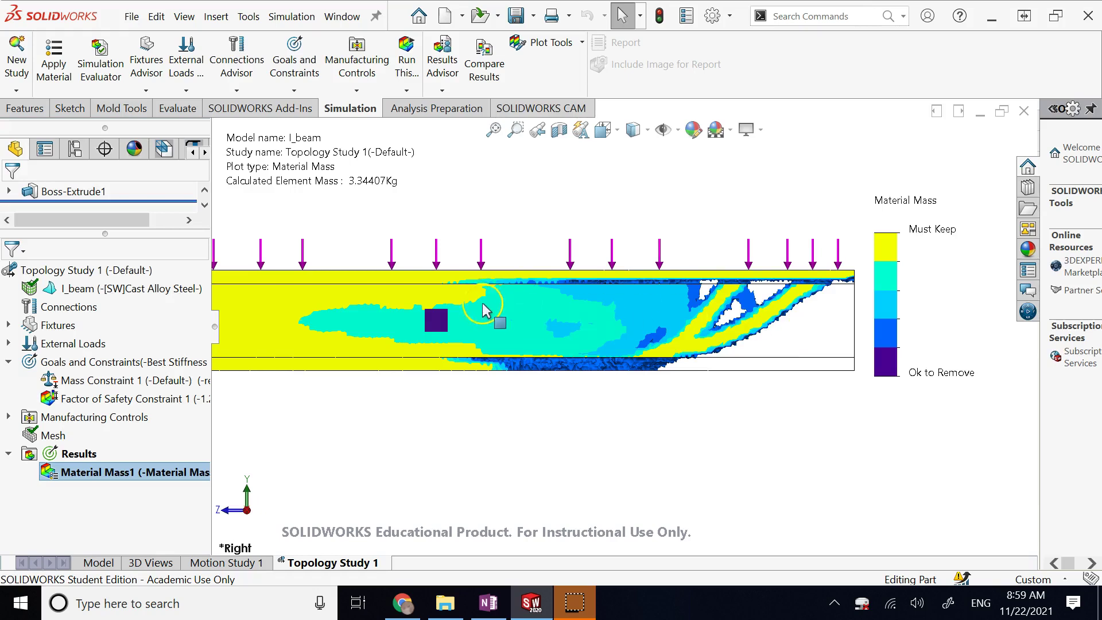
{"action": "scroll", "coordinate": [741, 246], "scroll_direction": "down", "scroll_amount": 2}
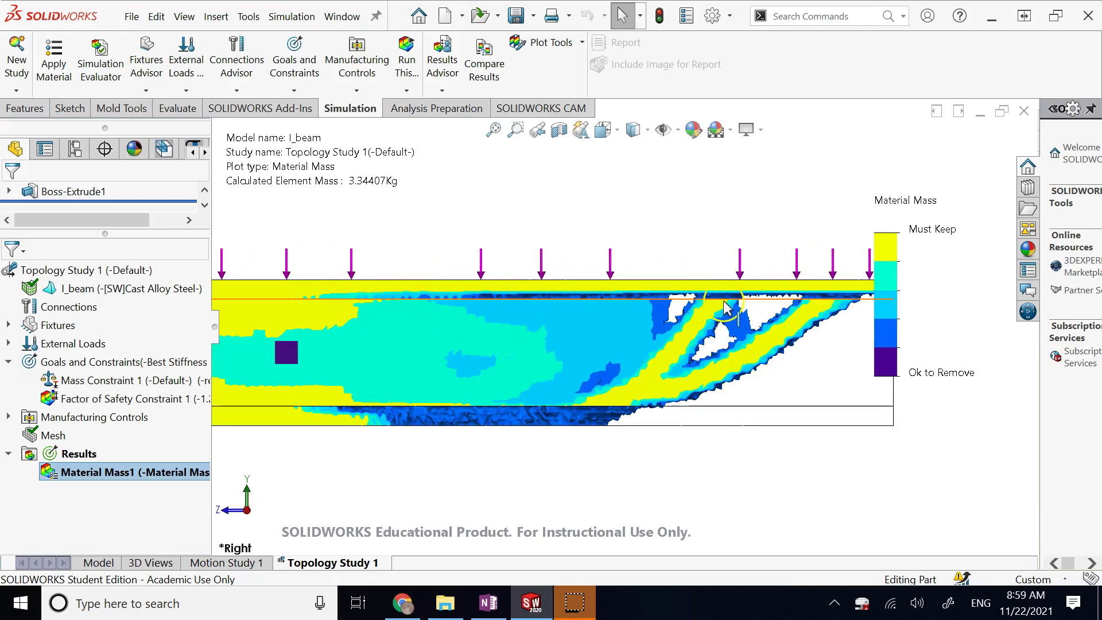
{"action": "key", "text": "ctrl+Left"}
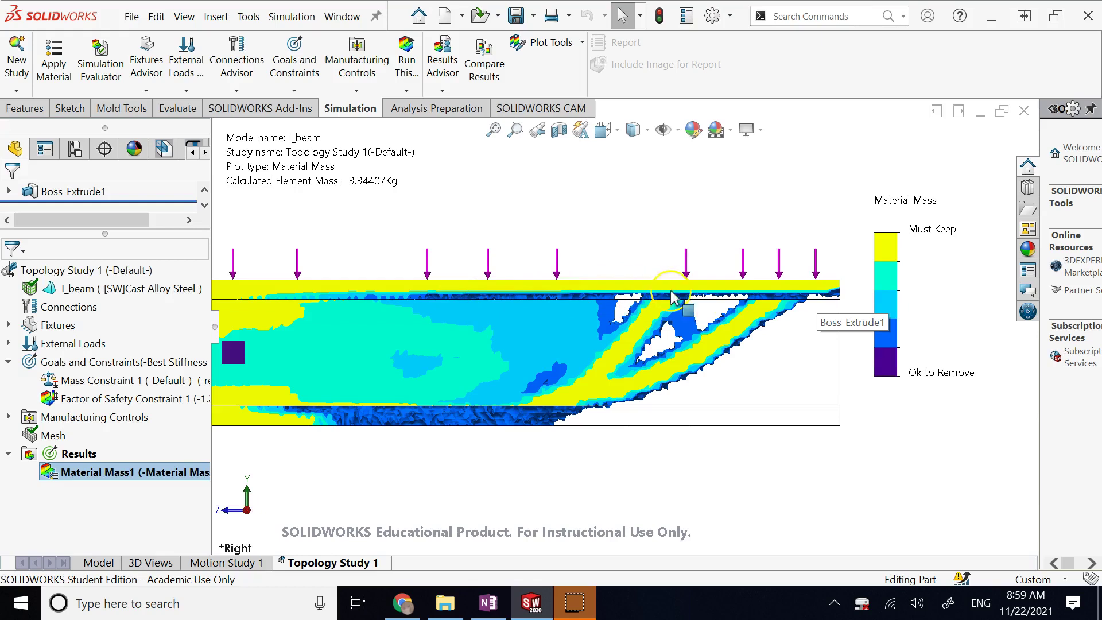
{"action": "scroll", "coordinate": [802, 320], "scroll_direction": "up", "scroll_amount": 5}
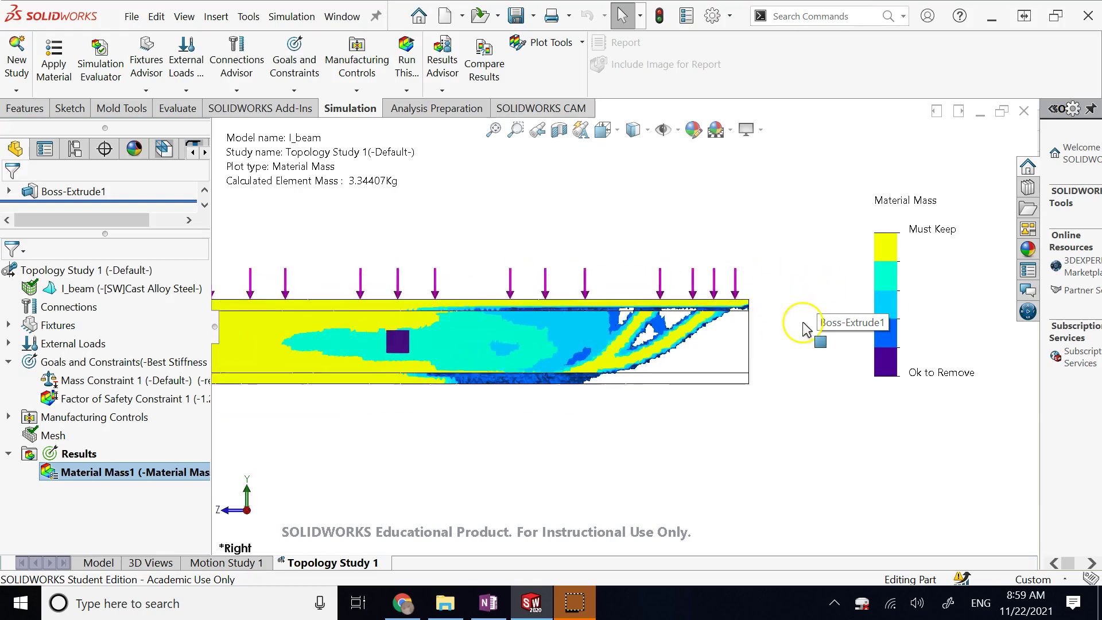
{"action": "scroll", "coordinate": [425, 353], "scroll_direction": "down", "scroll_amount": 5}
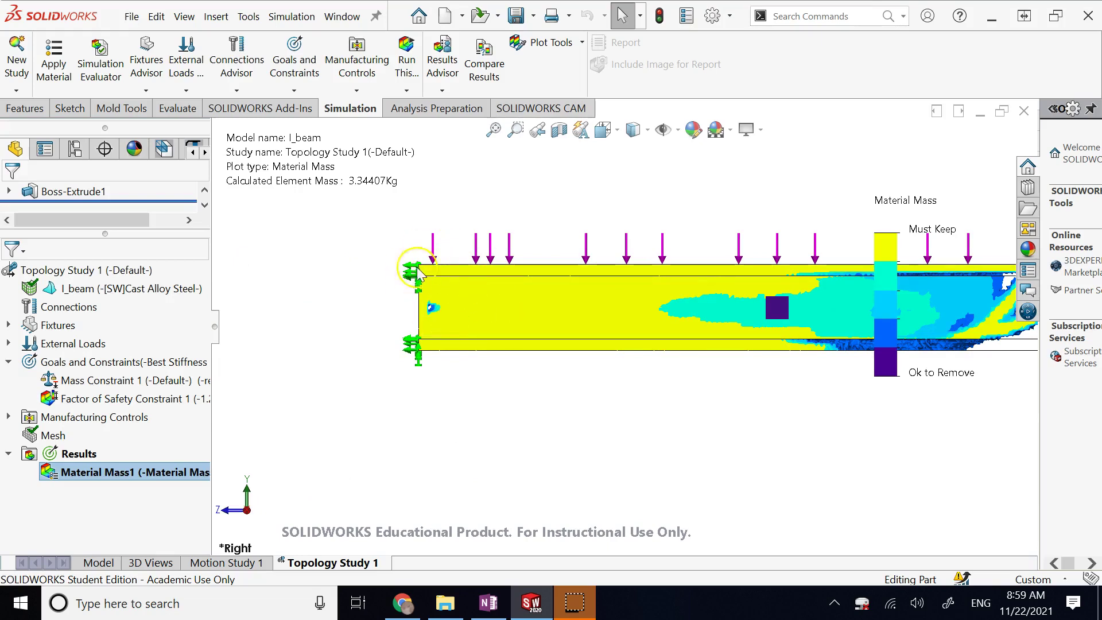
- Pan to the beam's free end and click over the web's removable regions
{"action": "left_click", "coordinate": [979, 275]}
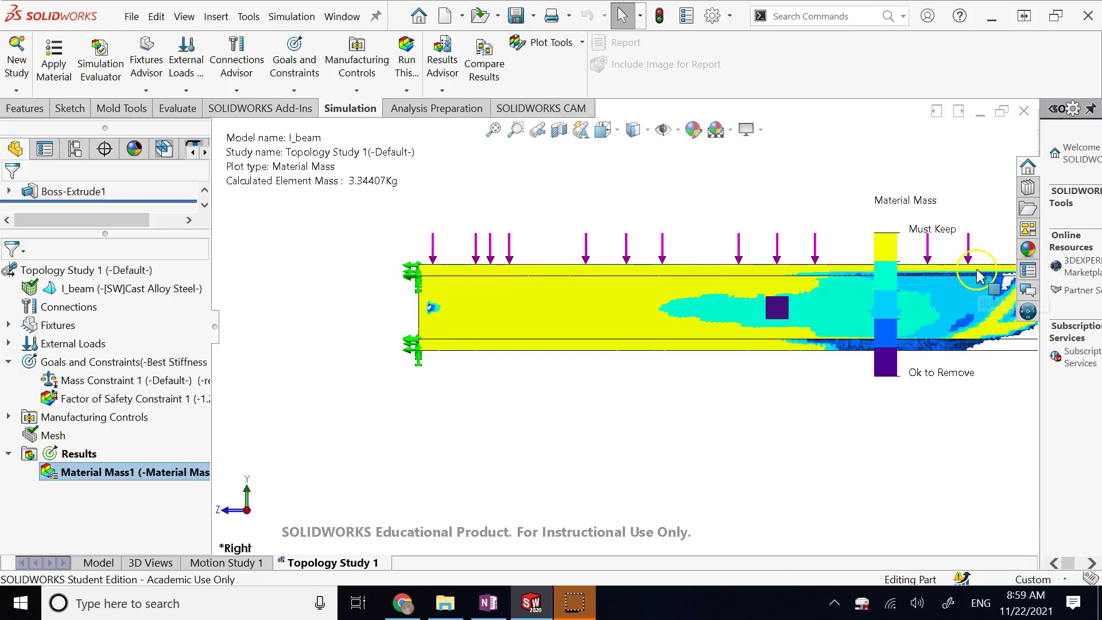
{"action": "left_click", "coordinate": [998, 279]}
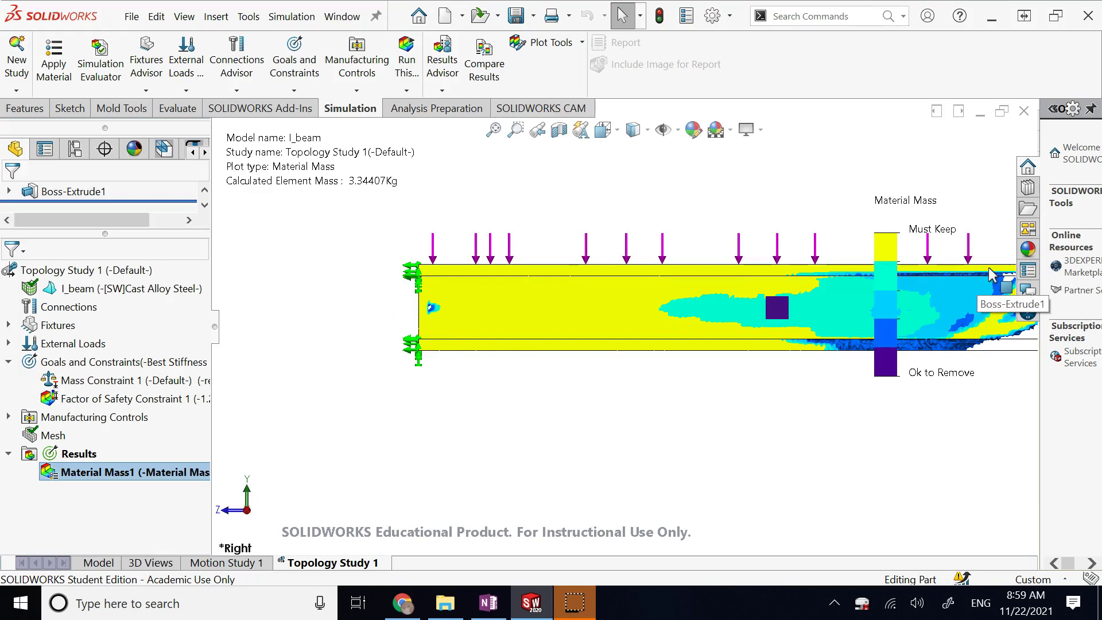
{"action": "key", "text": "ctrl+Left"}
{"action": "key", "text": "ctrl+Left"}
{"action": "key", "text": "ctrl+Left"}
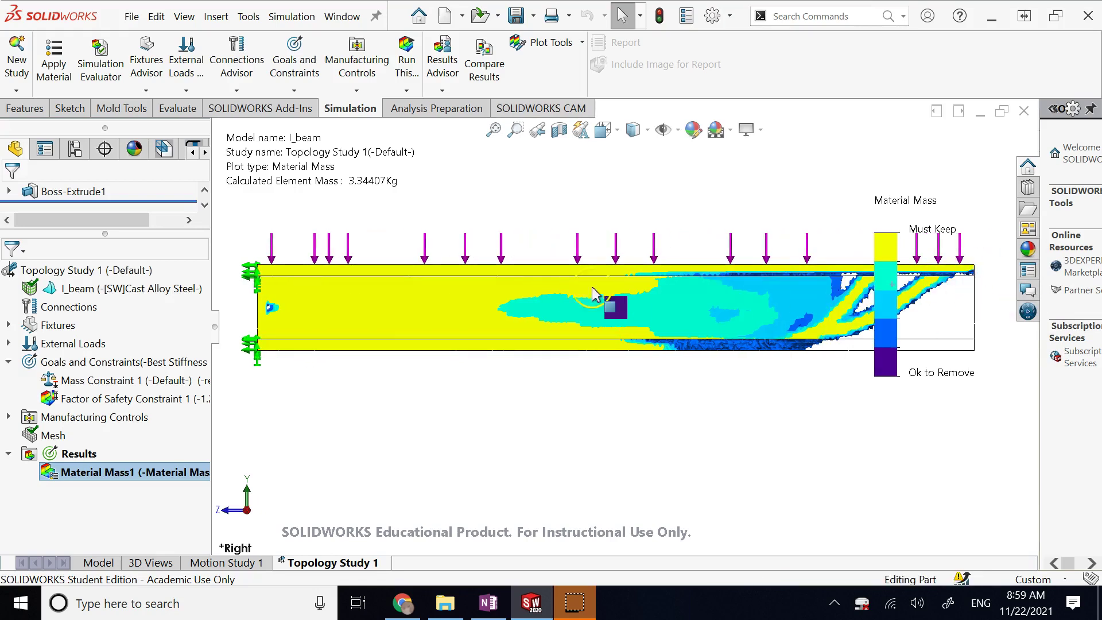
{"action": "left_click", "coordinate": [340, 297]}
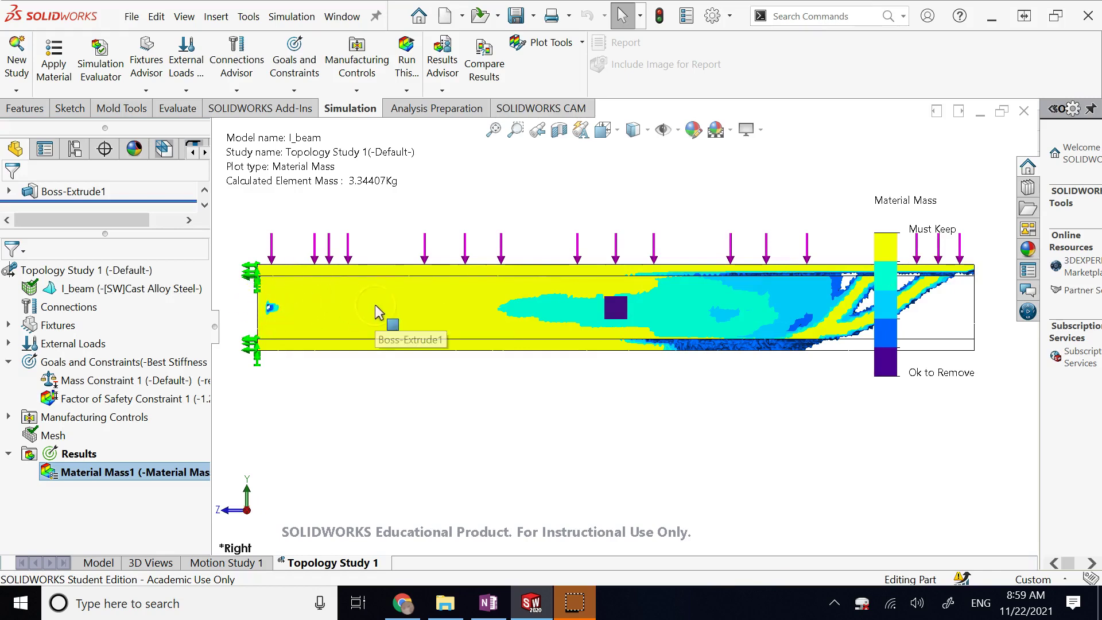
{"action": "left_click", "coordinate": [295, 268]}
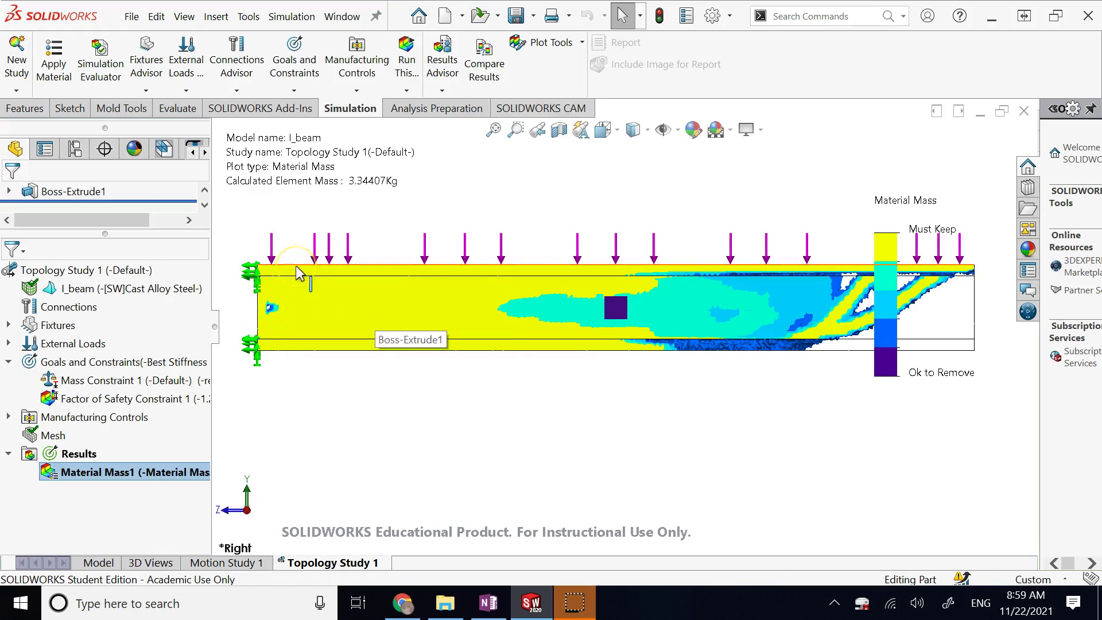
{"action": "left_click", "coordinate": [298, 358]}
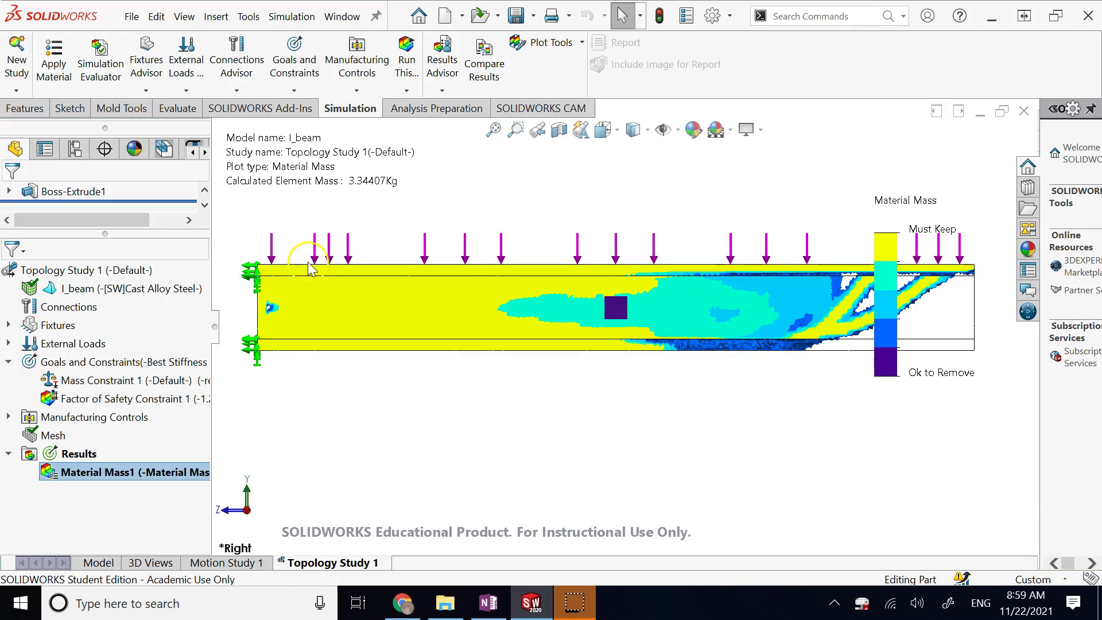
{"action": "left_click", "coordinate": [305, 310]}
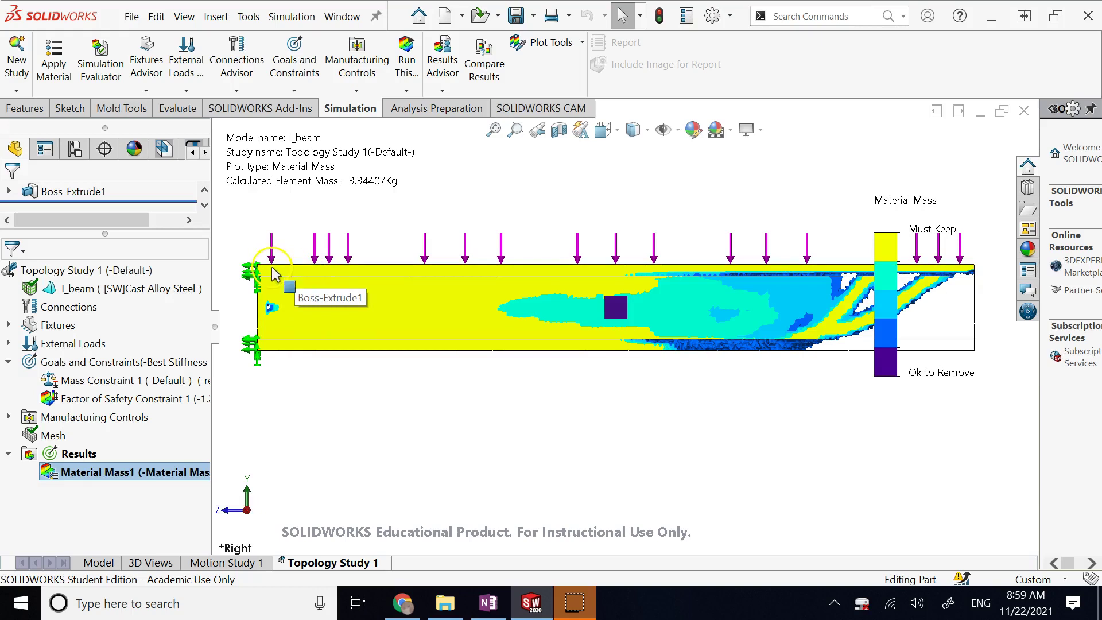
{"action": "left_click", "coordinate": [188, 328]}
{"action": "left_click", "coordinate": [394, 248]}
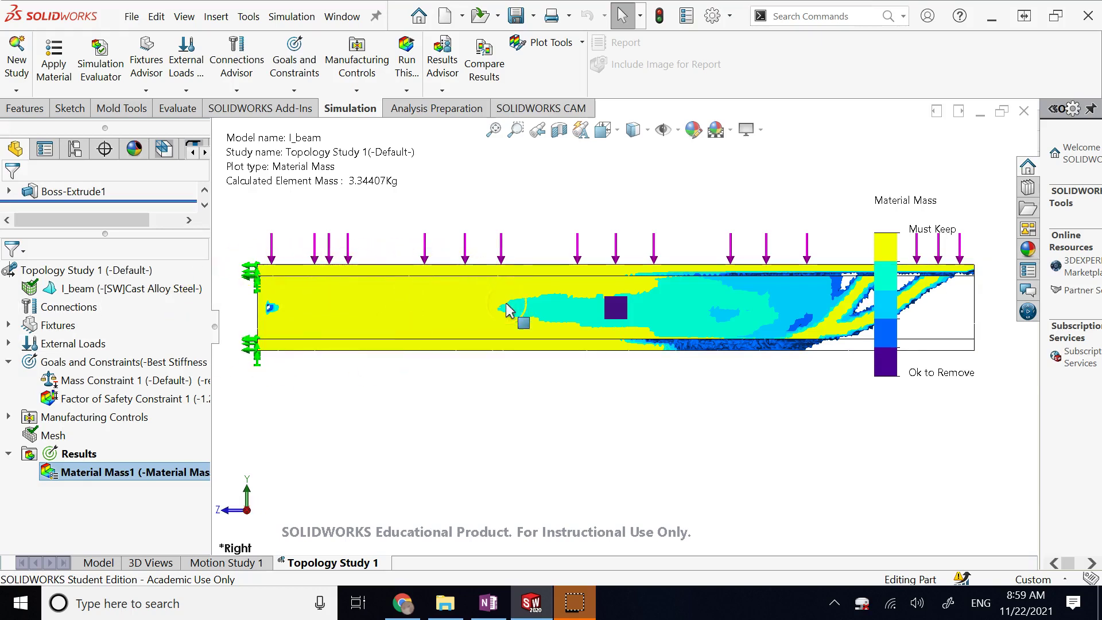
{"action": "left_click", "coordinate": [270, 308]}
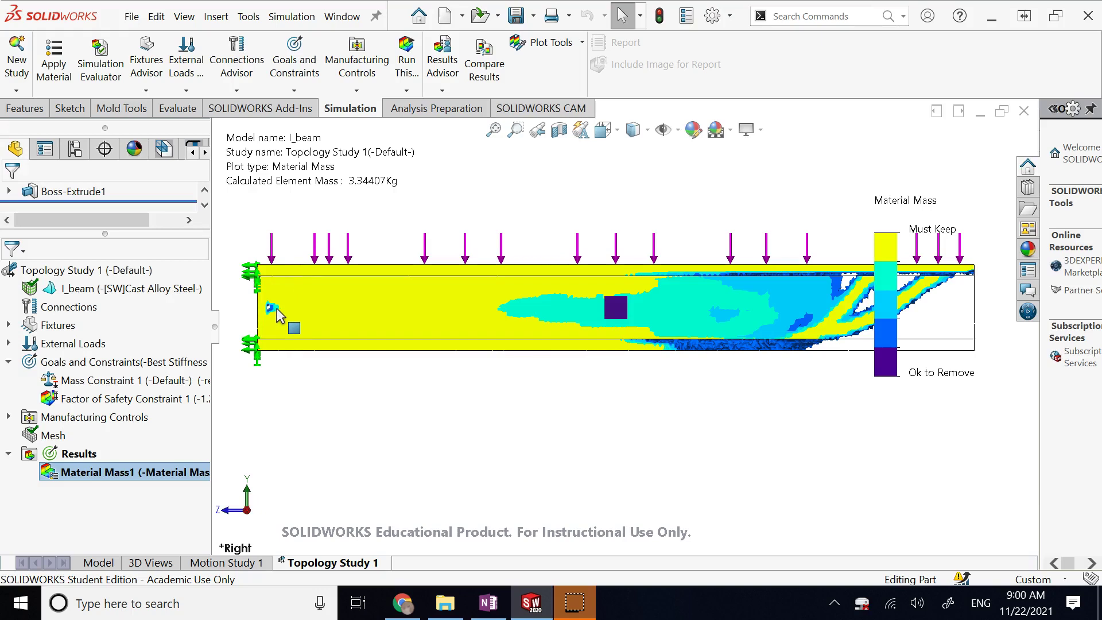
- Return the Material Mass1 plot to the Isometric view (Ctrl+7) and zoom in on the web
{"action": "key", "text": "Left"}
{"action": "key", "text": "Left"}
{"action": "key", "text": "Left"}
{"action": "key", "text": "Left"}
{"action": "key", "text": "Left"}
{"action": "key", "text": "Left"}
{"action": "key", "text": "Left"}
{"action": "key", "text": "Left"}
{"action": "key", "text": "Left"}
{"action": "key", "text": "Left"}
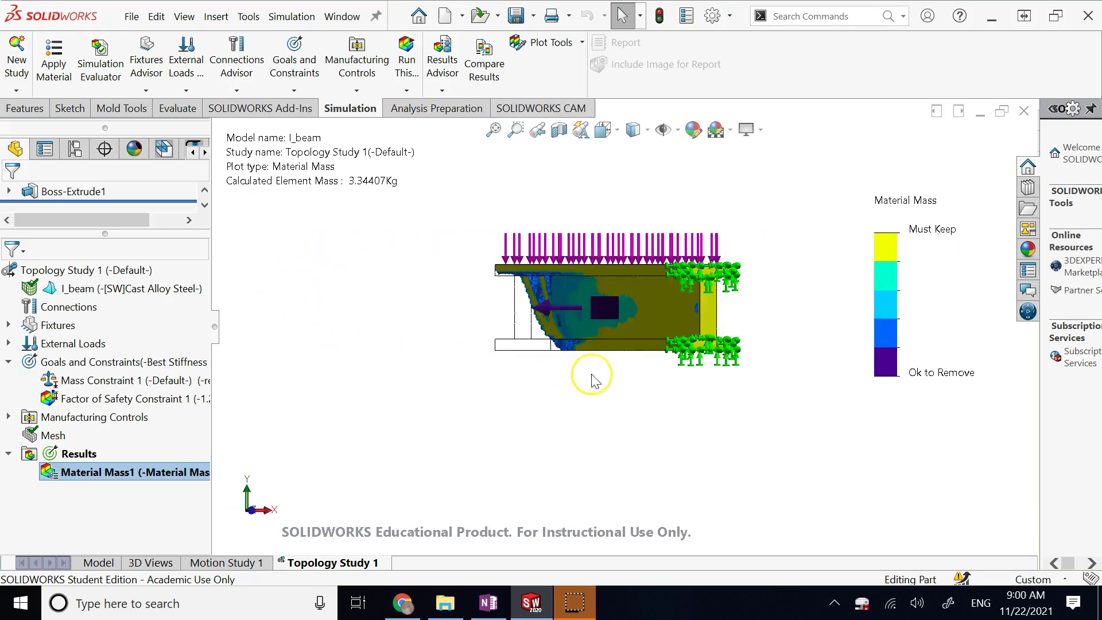
{"action": "key", "text": "ctrl+7"}
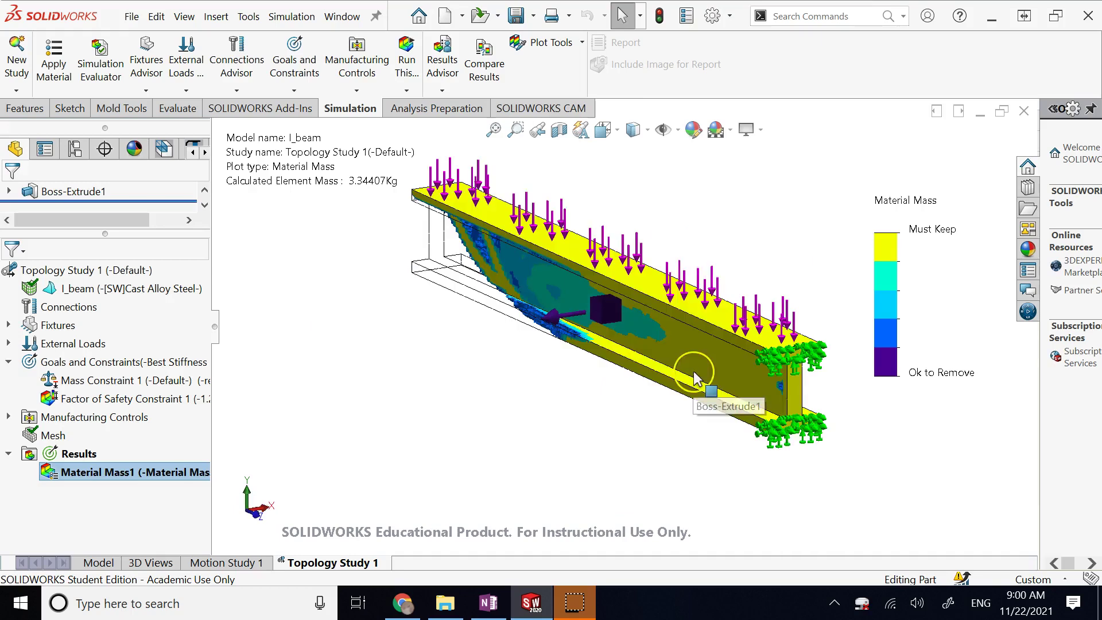
{"action": "key", "text": "ctrl+shift+z"}
{"action": "key", "text": "ctrl+shift+z"}
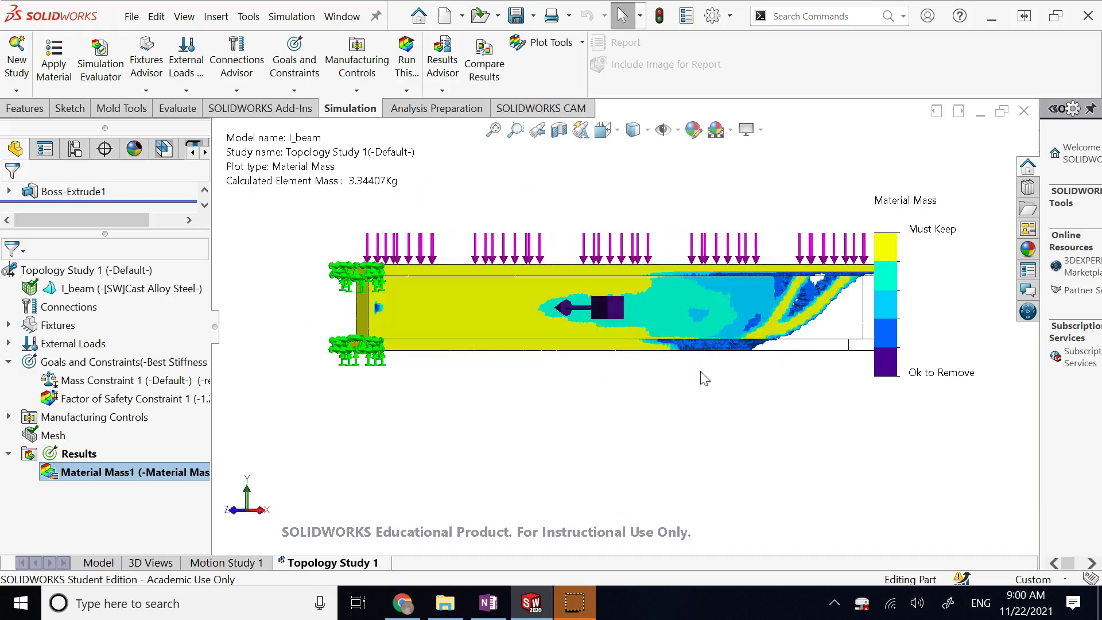
{"action": "left_click", "coordinate": [782, 344]}
{"action": "key", "text": "ctrl+7"}
{"action": "scroll", "coordinate": [700, 278], "scroll_direction": "down", "scroll_amount": 4}
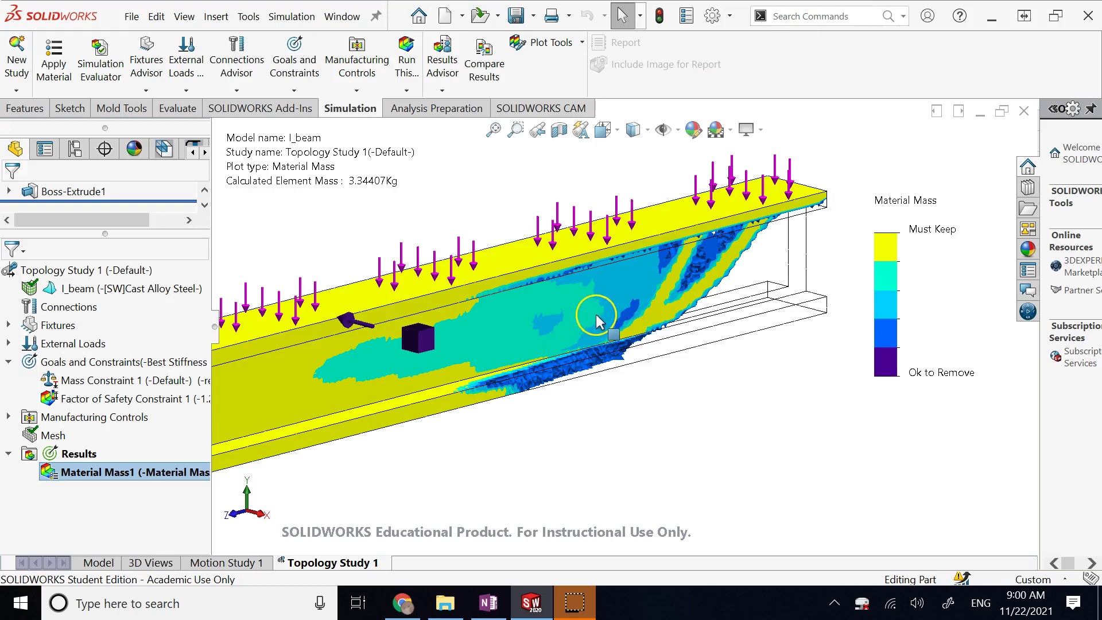
{"action": "scroll", "coordinate": [590, 314], "scroll_direction": "up", "scroll_amount": 4}
{"action": "scroll", "coordinate": [597, 323], "scroll_direction": "down", "scroll_amount": 1}
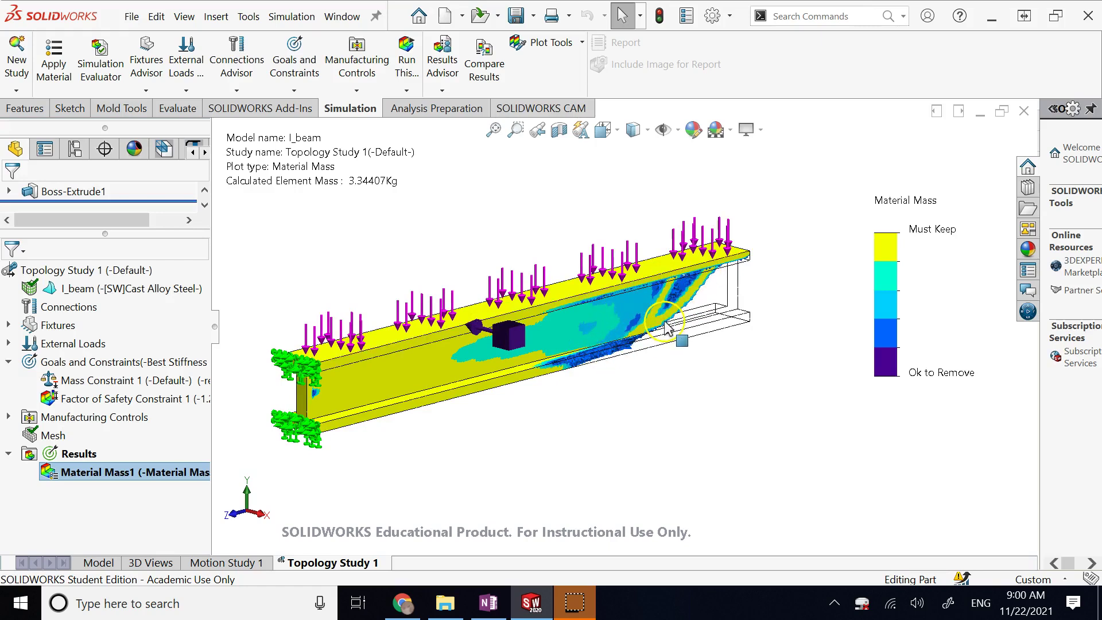
{"action": "scroll", "coordinate": [657, 307], "scroll_direction": "down", "scroll_amount": 1}
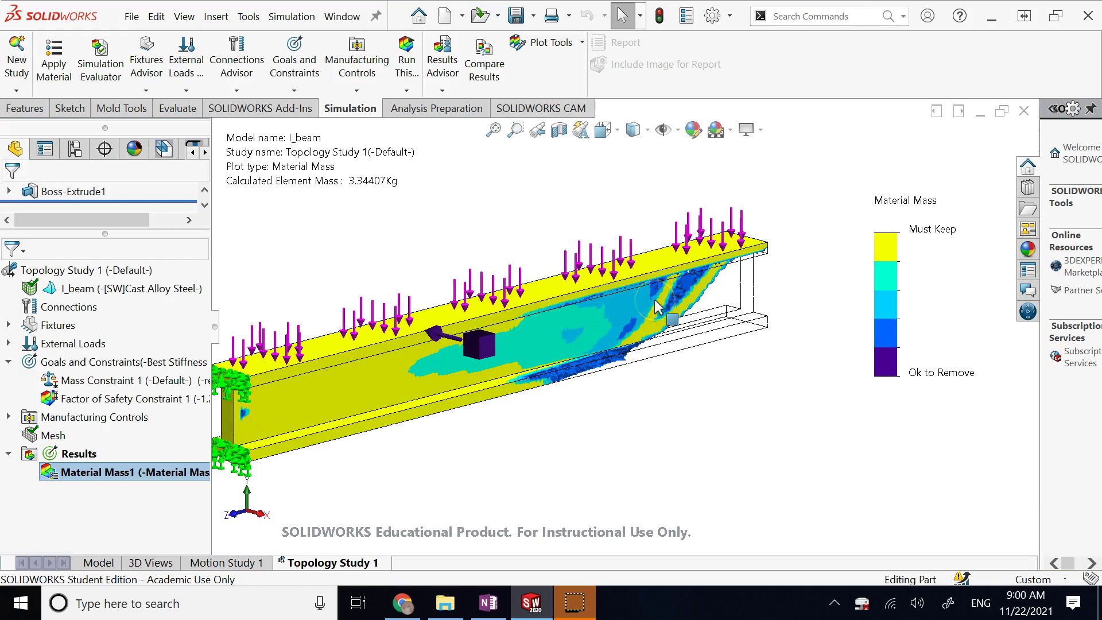
{"action": "scroll", "coordinate": [657, 307], "scroll_direction": "up", "scroll_amount": 2}
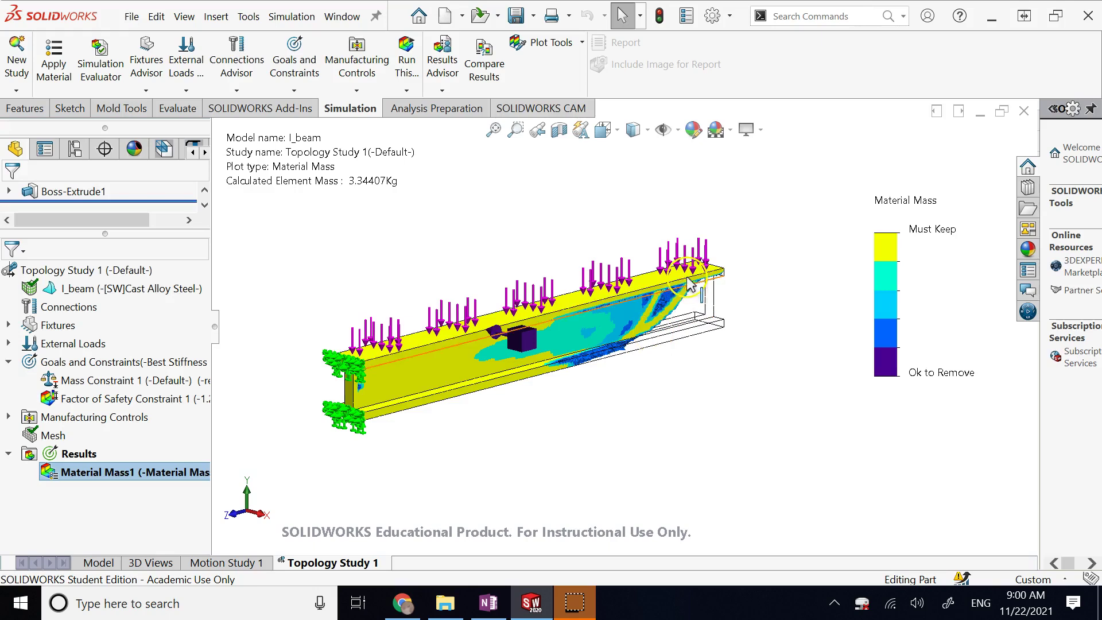
{"action": "left_click", "coordinate": [574, 366]}
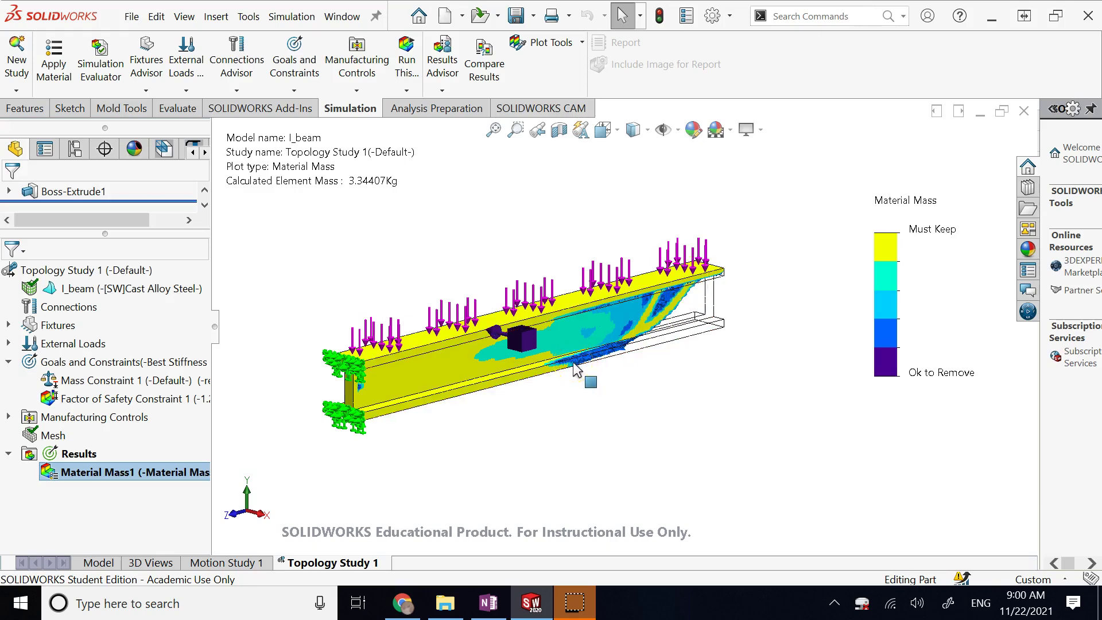
{"action": "left_click", "coordinate": [670, 310]}
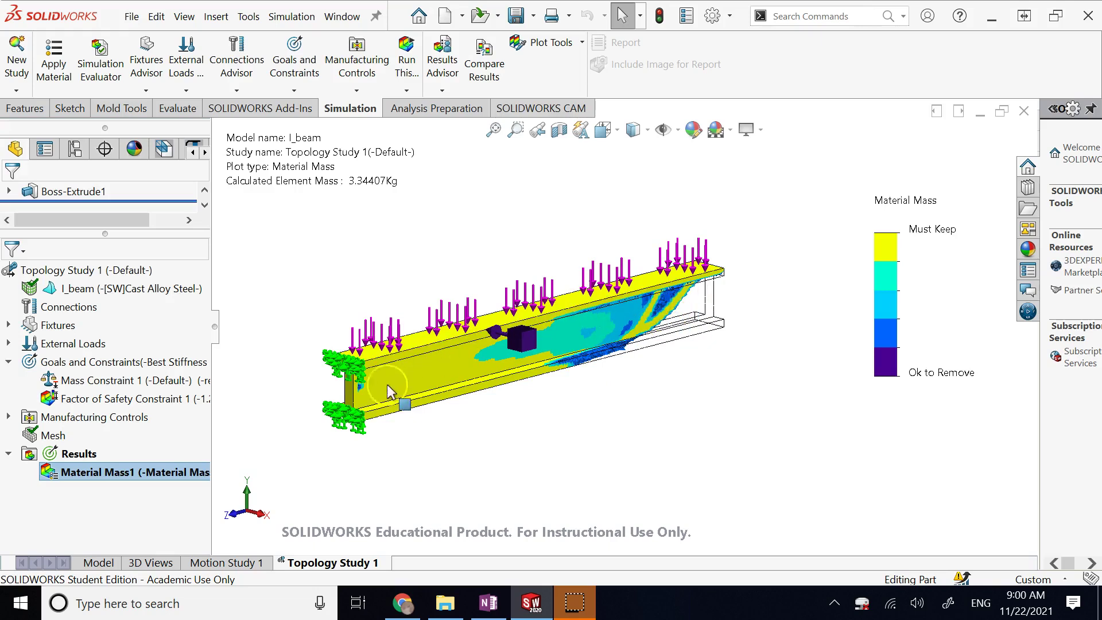
{"action": "left_click", "coordinate": [574, 348]}
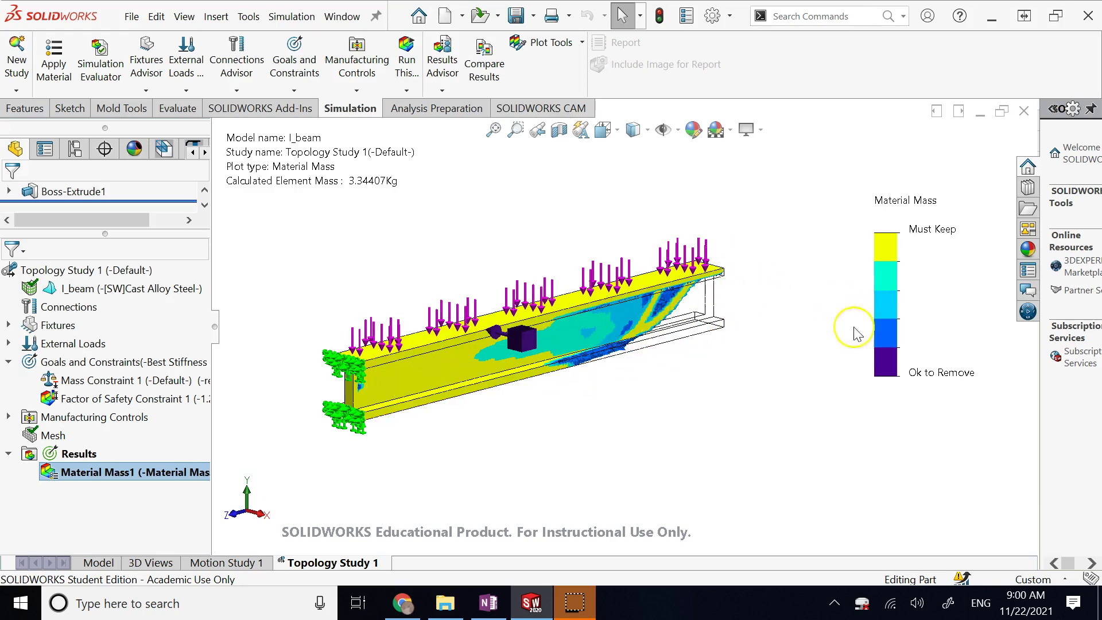
{"action": "left_click", "coordinate": [708, 364]}
{"action": "left_click", "coordinate": [625, 329]}
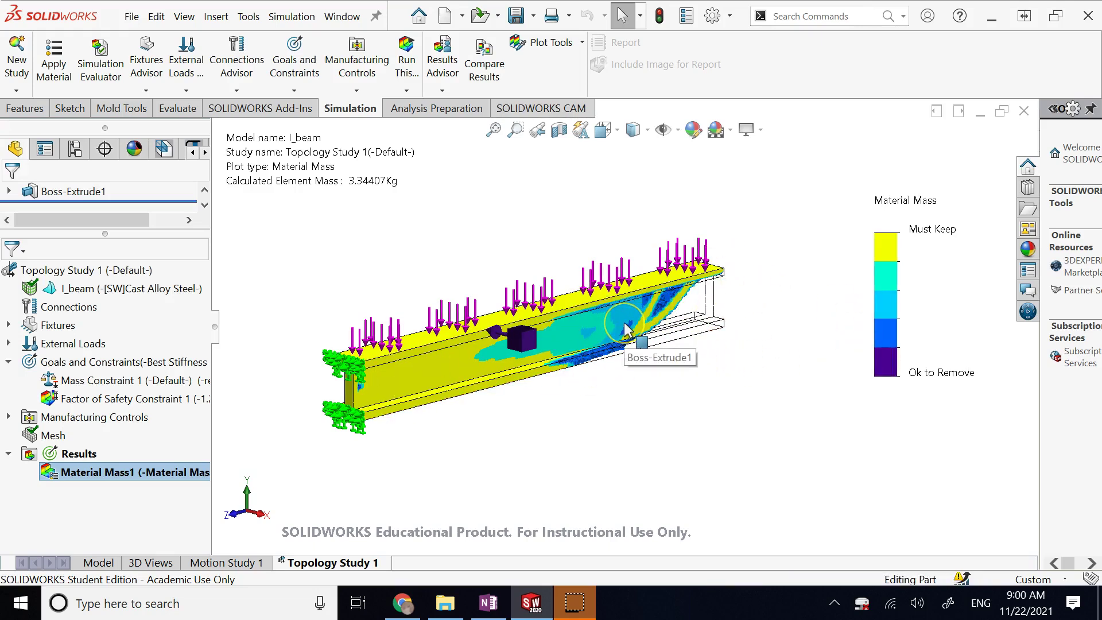
{"action": "middle_click_drag", "start_coordinate": [607, 317], "coordinate": [613, 317]}
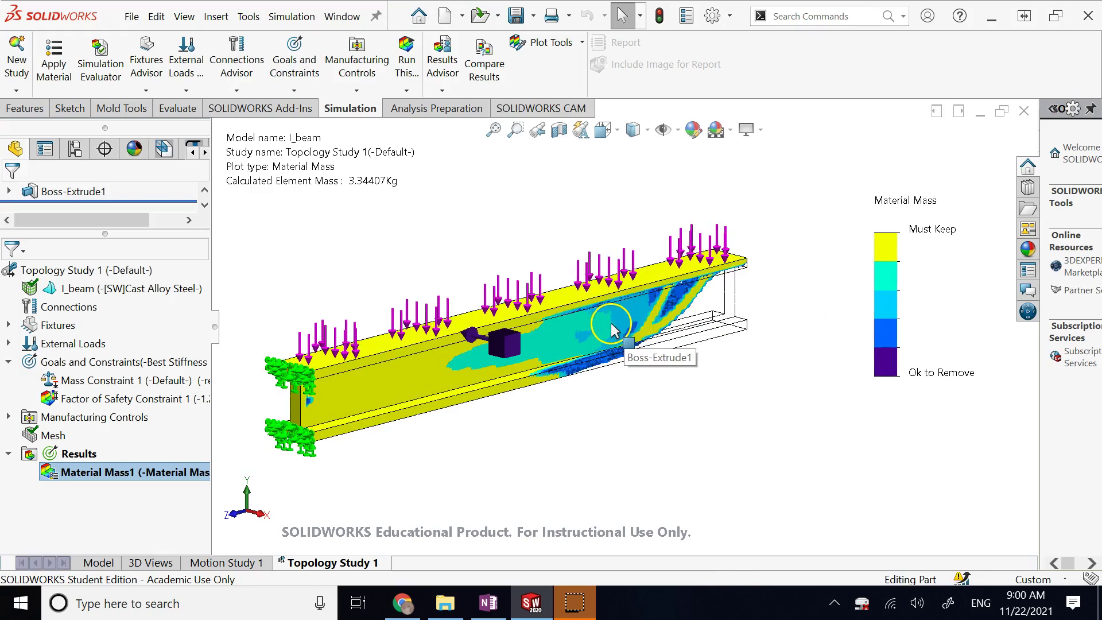
{"action": "left_click", "coordinate": [676, 303]}
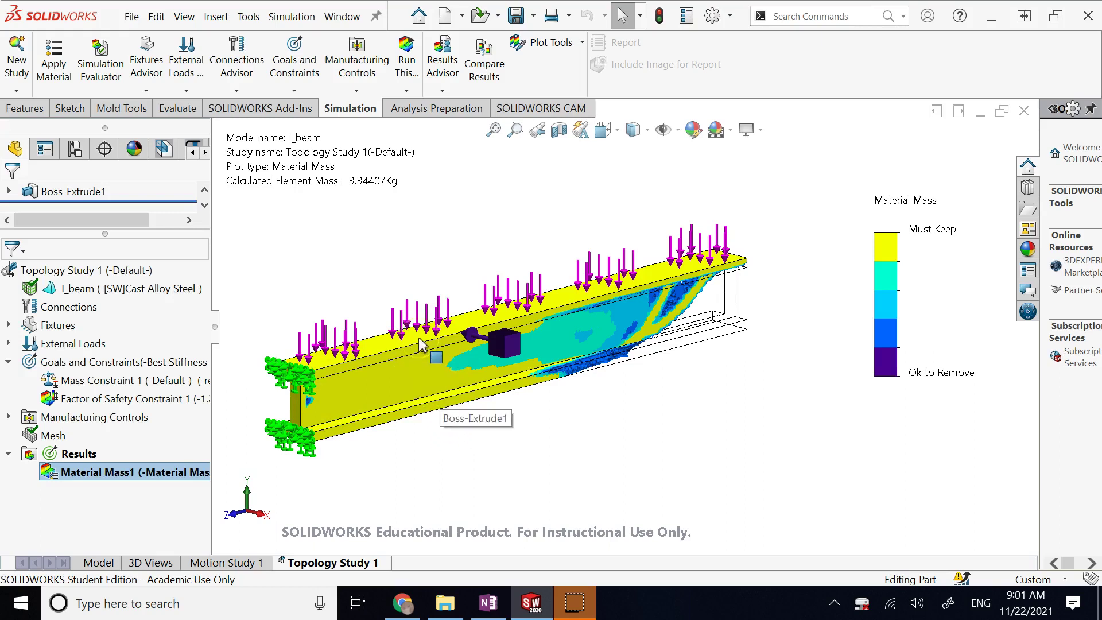
{"action": "left_click", "coordinate": [408, 288]}
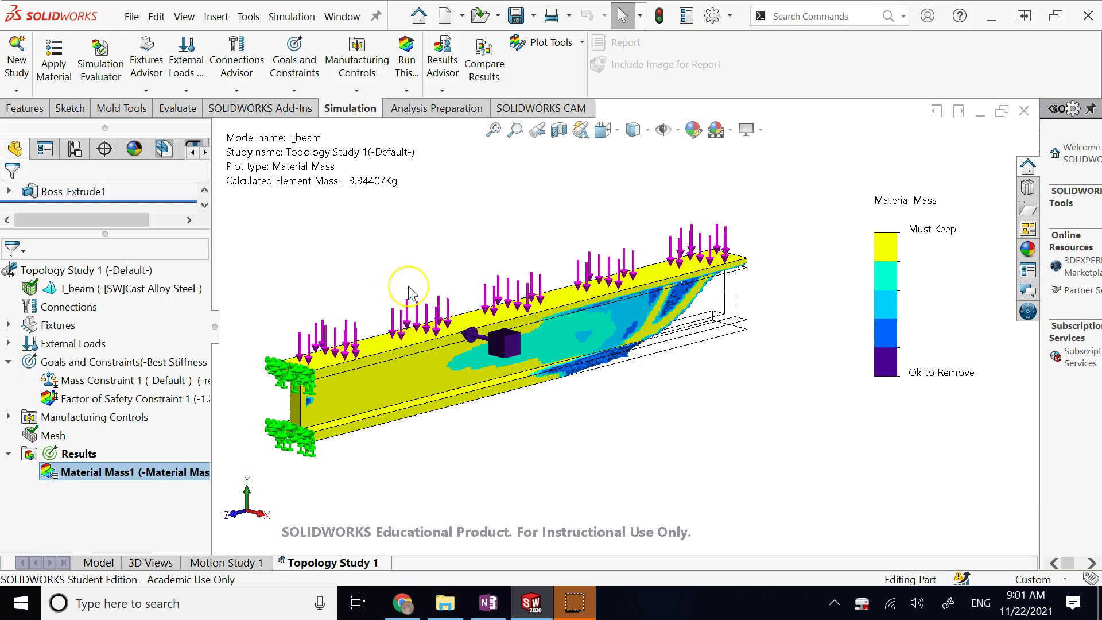
{"action": "left_click", "coordinate": [485, 289]}
{"action": "left_click", "coordinate": [695, 298]}
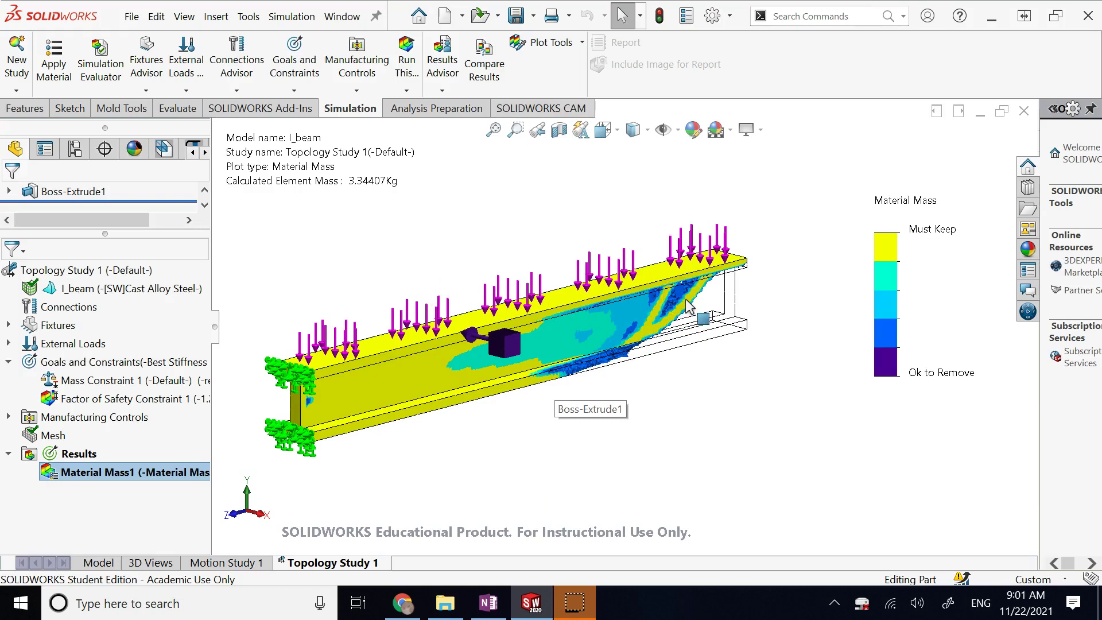
{"action": "mouse_move", "coordinate": [689, 304]}
{"action": "left_mouse_down"}
{"action": "mouse_move", "coordinate": [559, 333]}
{"action": "mouse_move", "coordinate": [711, 287]}
{"action": "mouse_move", "coordinate": [553, 344]}
{"action": "mouse_move", "coordinate": [686, 308]}
{"action": "left_mouse_up"}
{"action": "left_click", "coordinate": [377, 233]}
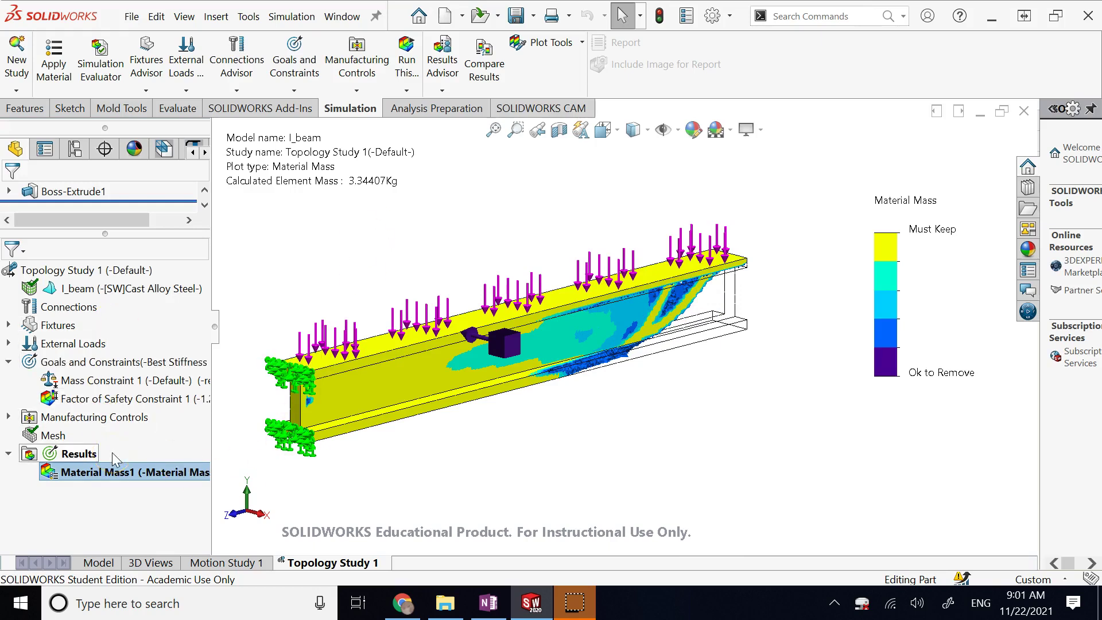
- Create Topology Variable Stress1, plotting von Mises stress on the I_beam at true deformation scale
{"action": "right_click", "coordinate": [90, 454]}
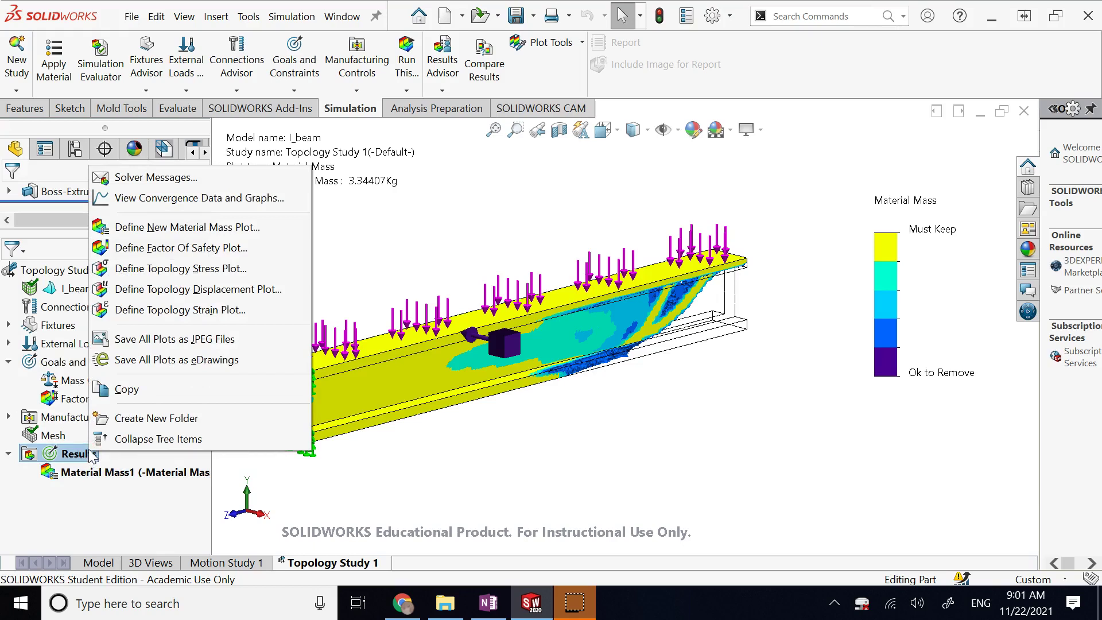
{"action": "left_click", "coordinate": [195, 267]}
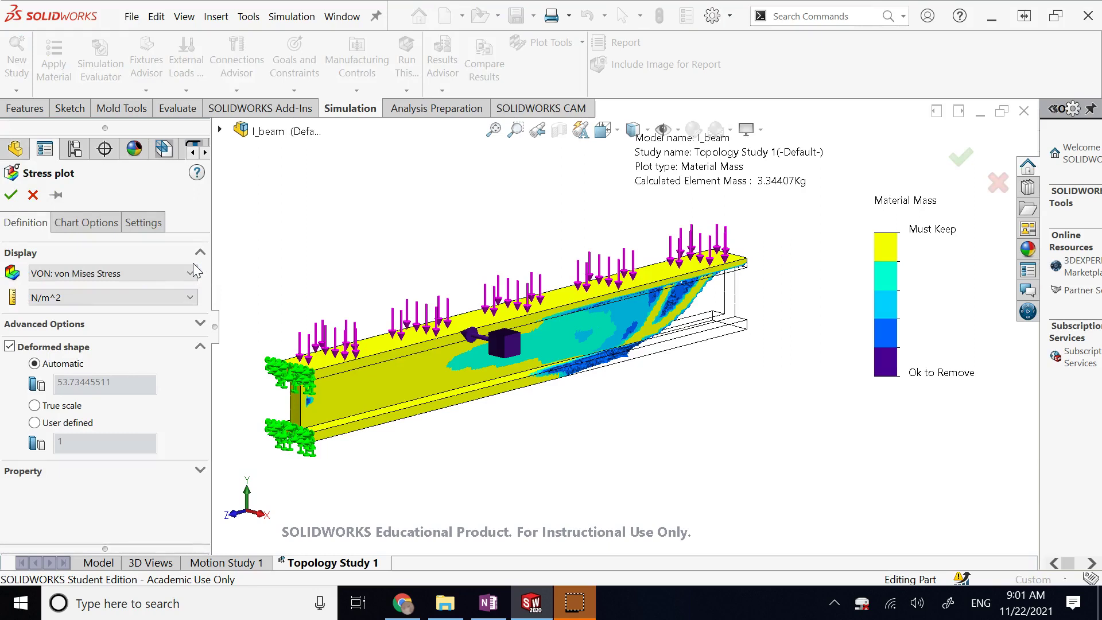
{"action": "left_click", "coordinate": [145, 274]}
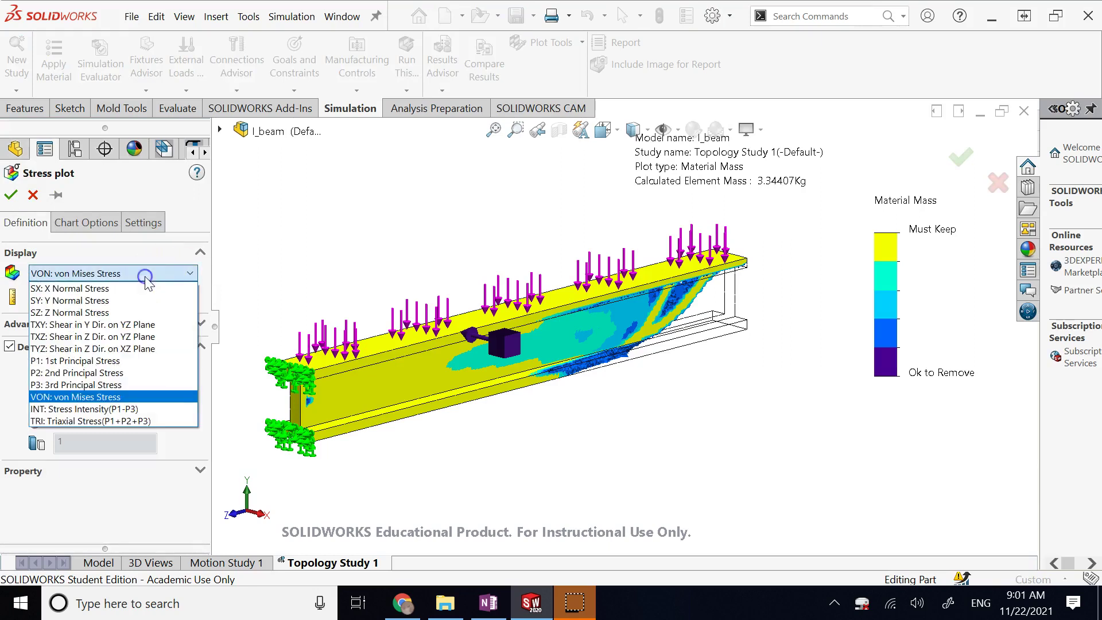
{"action": "left_click", "coordinate": [144, 281]}
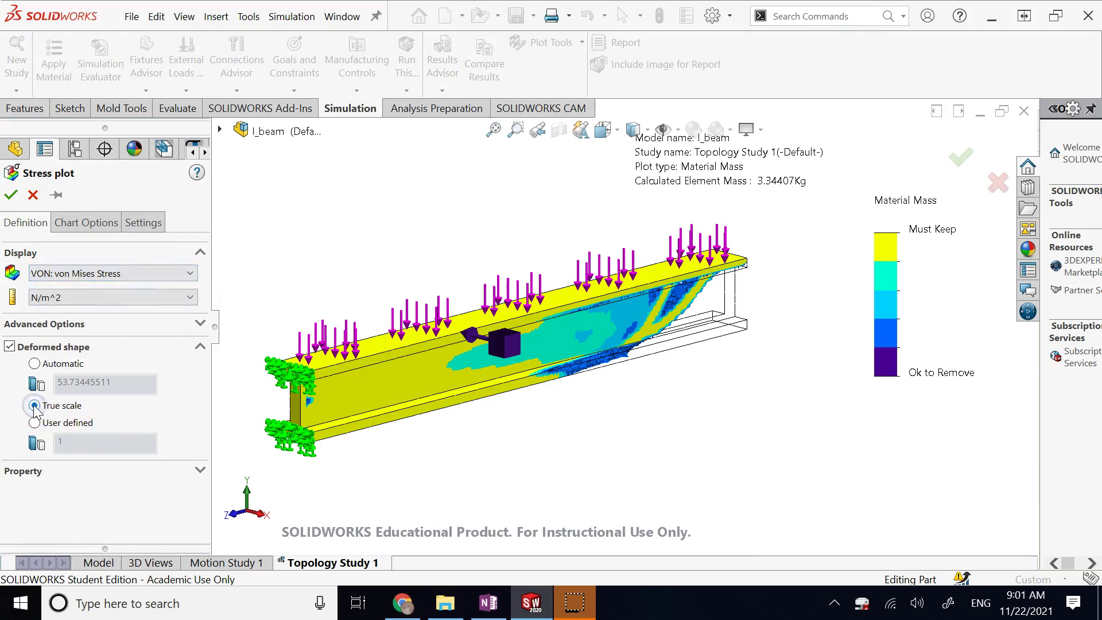
{"action": "left_click", "coordinate": [10, 195]}
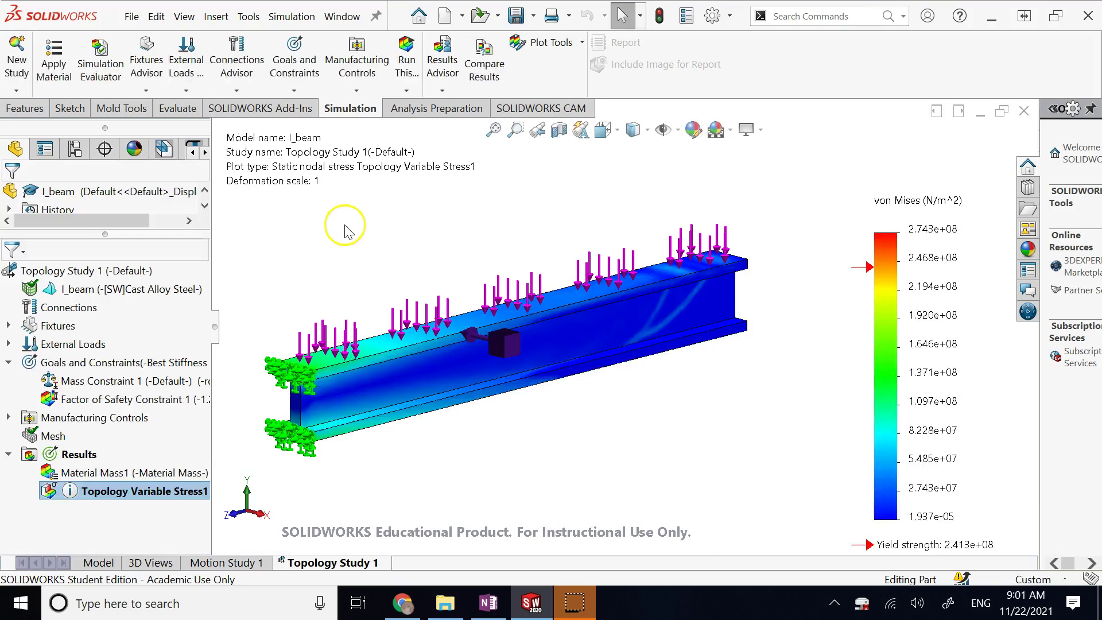
{"action": "left_click", "coordinate": [665, 431]}
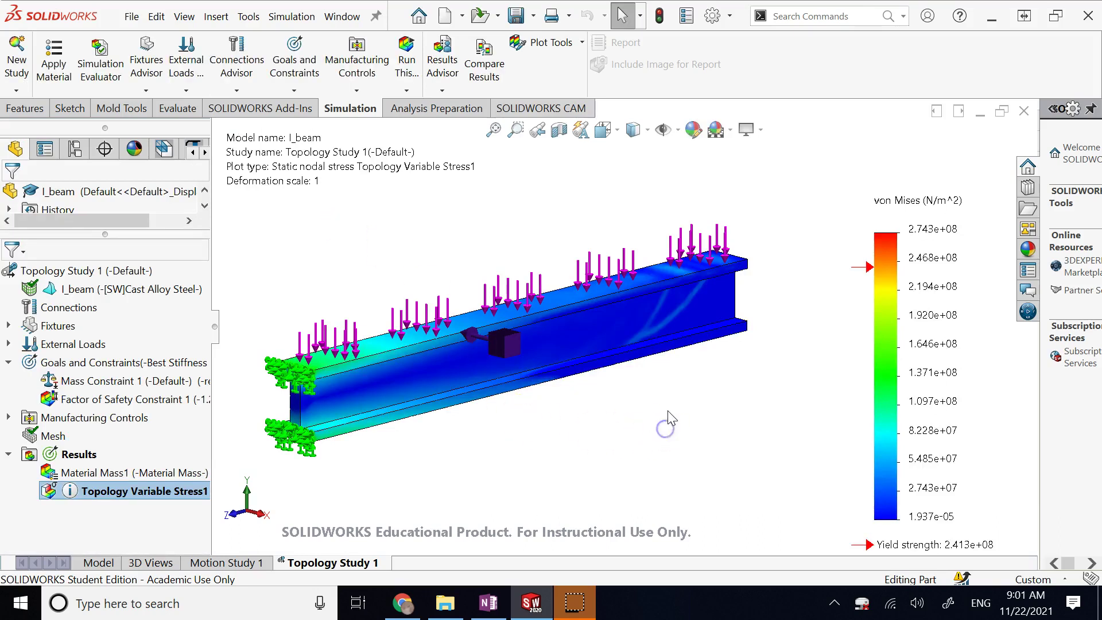
{"action": "right_click_drag", "start_coordinate": [677, 386], "coordinate": [669, 386]}
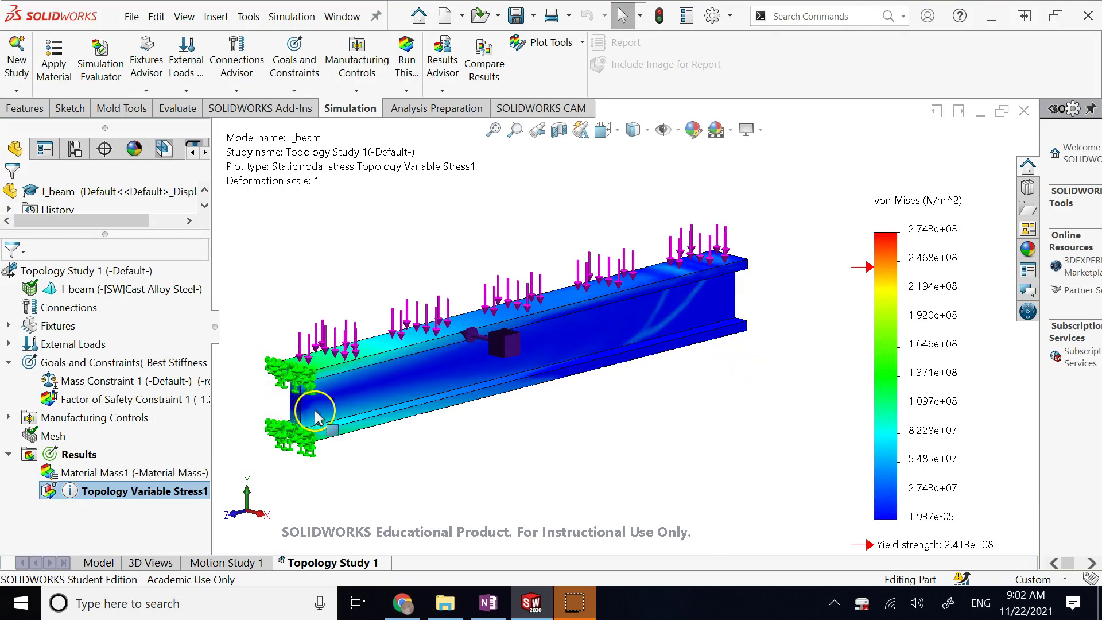
{"action": "scroll", "coordinate": [315, 419], "scroll_direction": "down", "scroll_amount": 5}
{"action": "scroll", "coordinate": [422, 308], "scroll_direction": "down", "scroll_amount": 2}
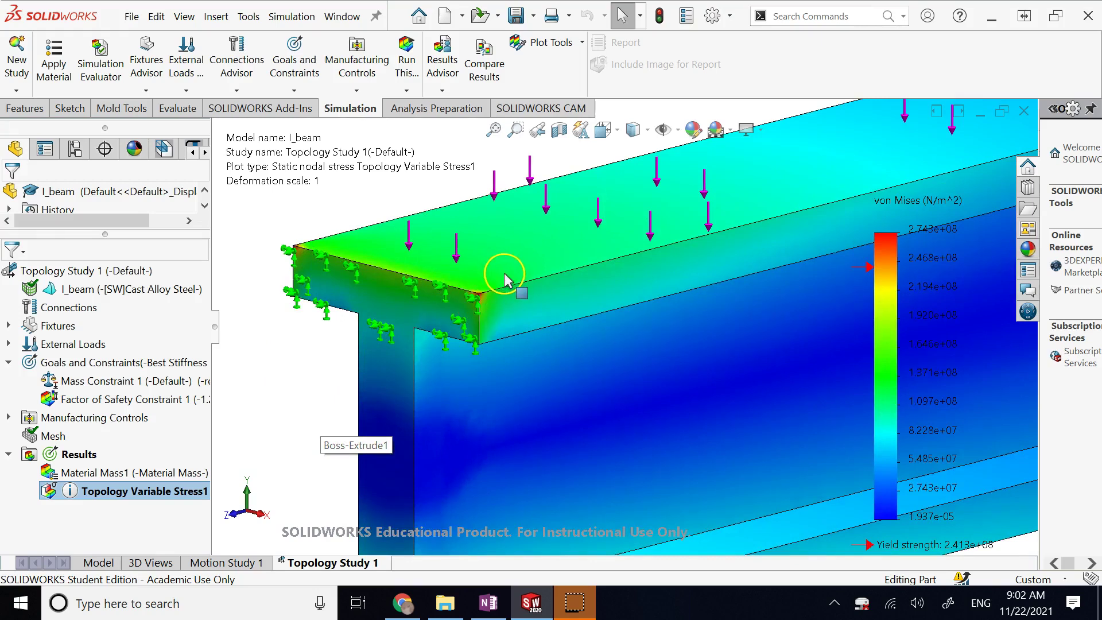
{"action": "scroll", "coordinate": [517, 326], "scroll_direction": "up", "scroll_amount": 3}
{"action": "scroll", "coordinate": [516, 326], "scroll_direction": "up", "scroll_amount": 3}
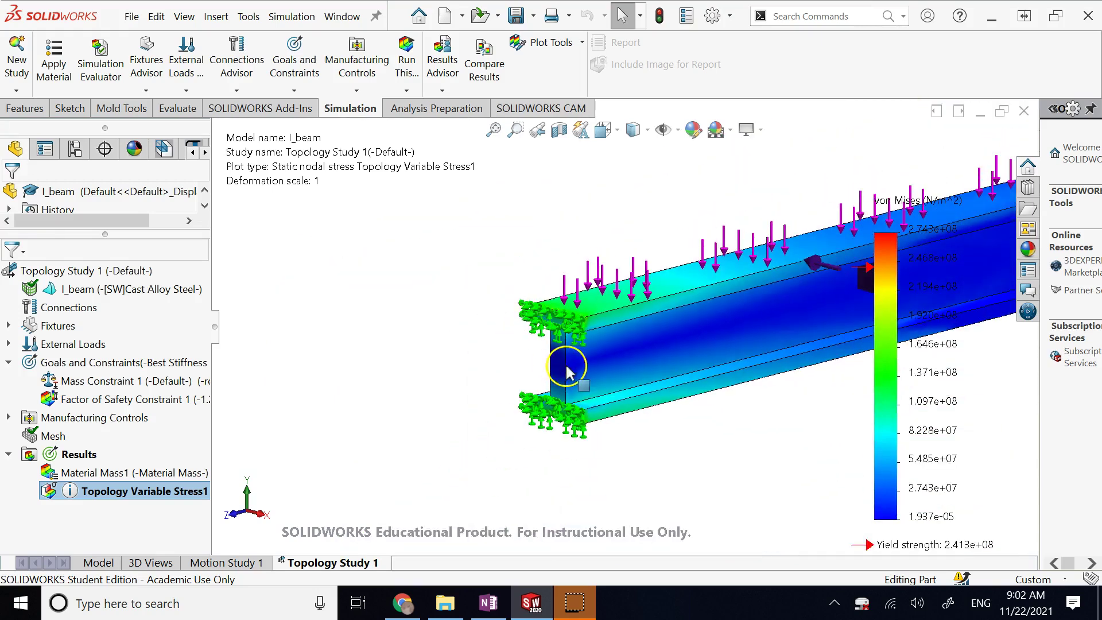
{"action": "scroll", "coordinate": [855, 335], "scroll_direction": "up", "scroll_amount": 1}
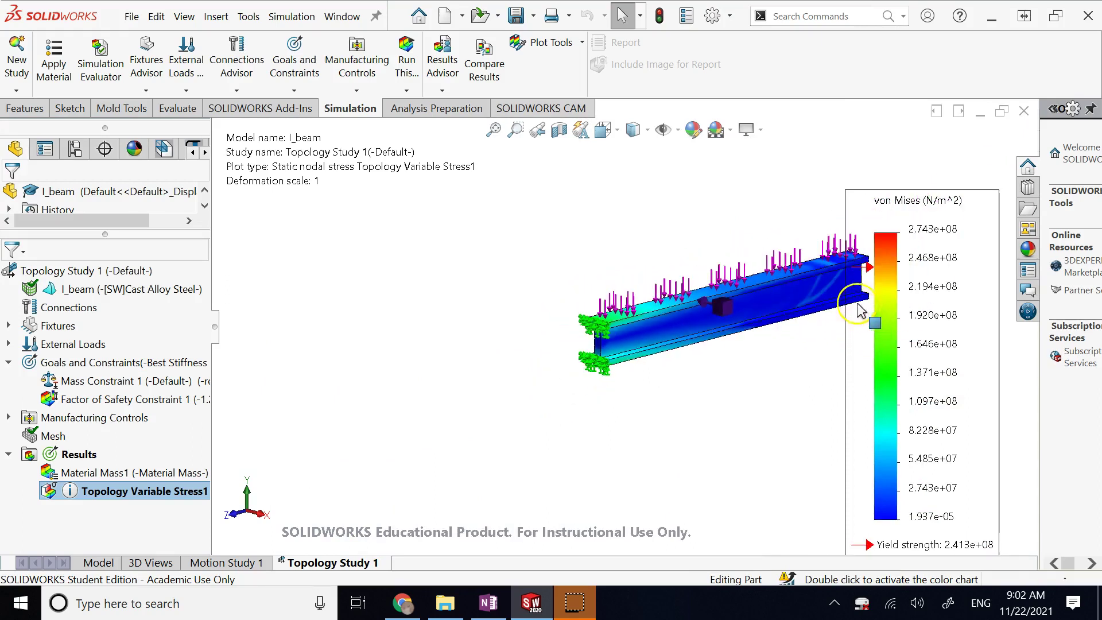
{"action": "scroll", "coordinate": [804, 295], "scroll_direction": "down", "scroll_amount": 5}
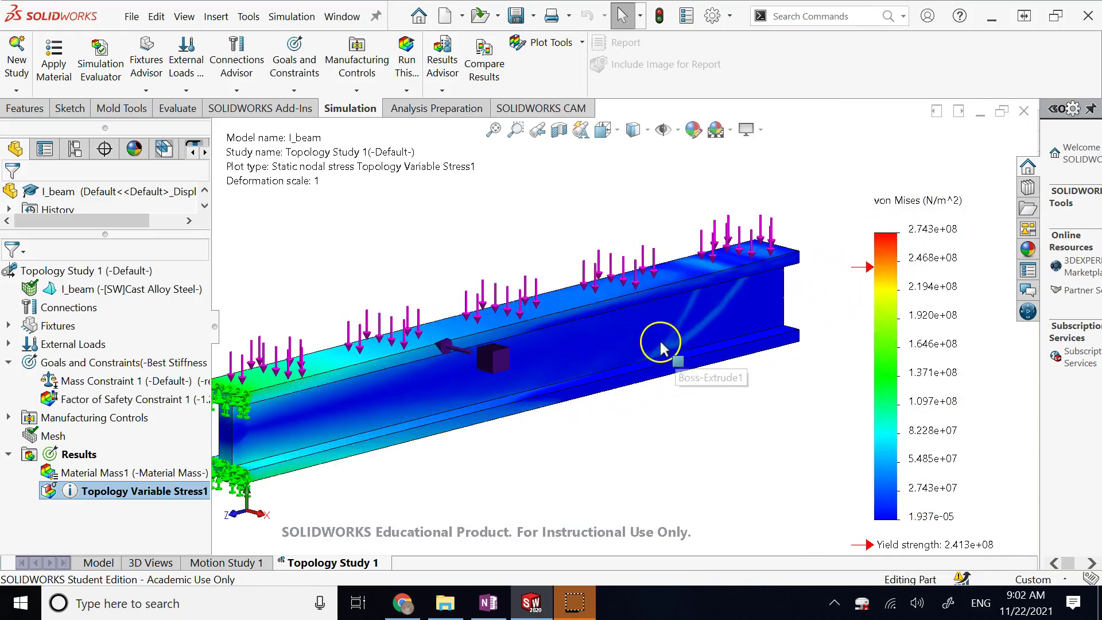
{"action": "double_click", "coordinate": [163, 469]}
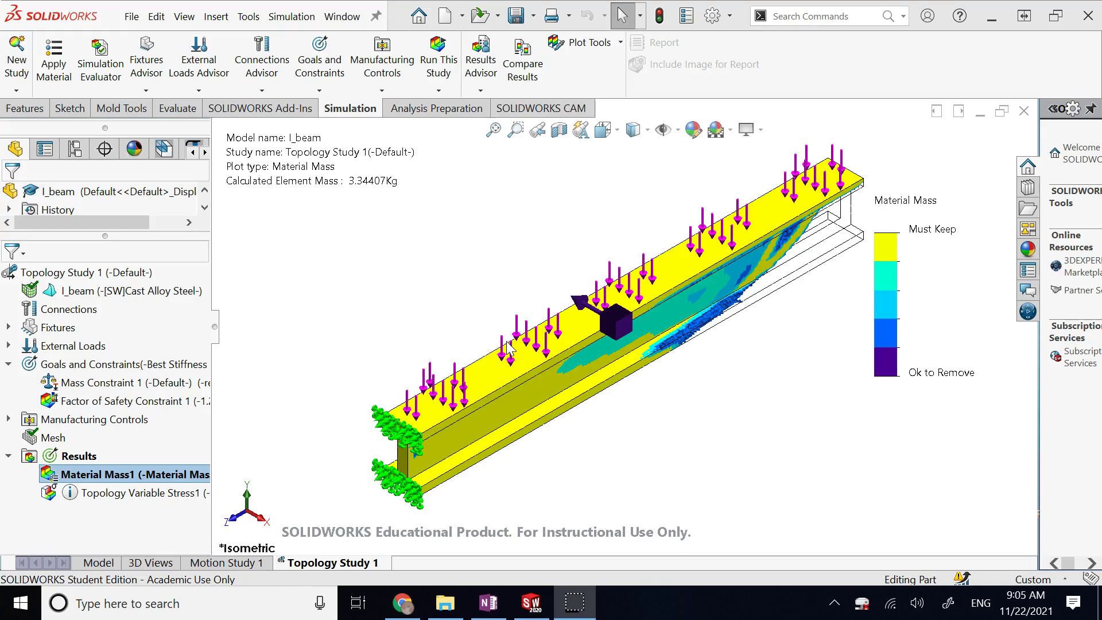
- Reactivate the Material Mass1 plot, showing 3.34407 kg calculated element mass
{"action": "left_click", "coordinate": [159, 454]}
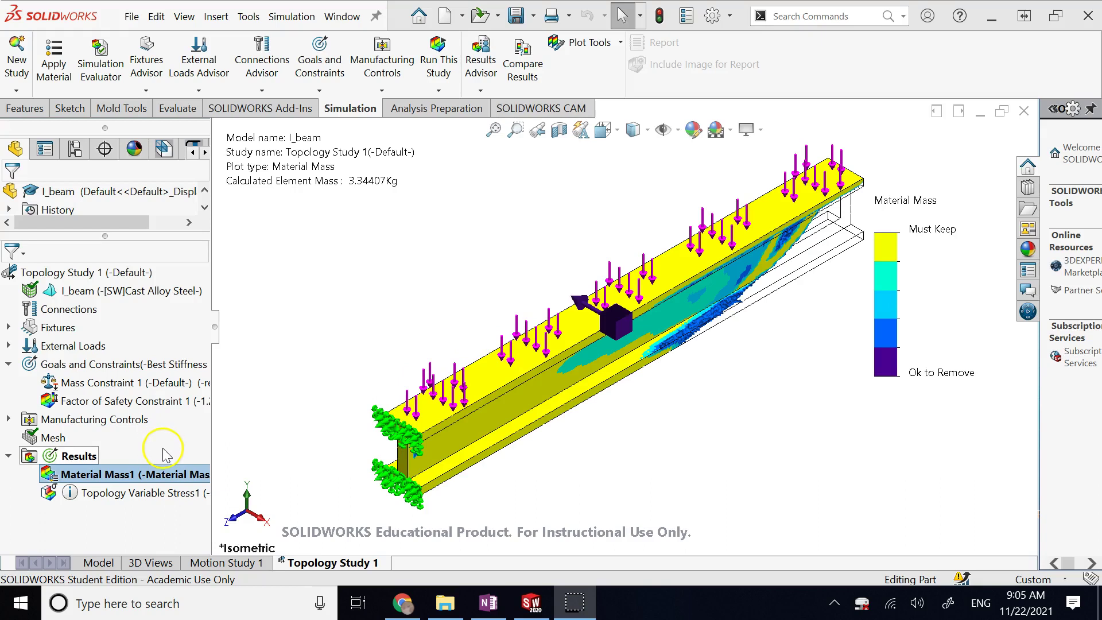